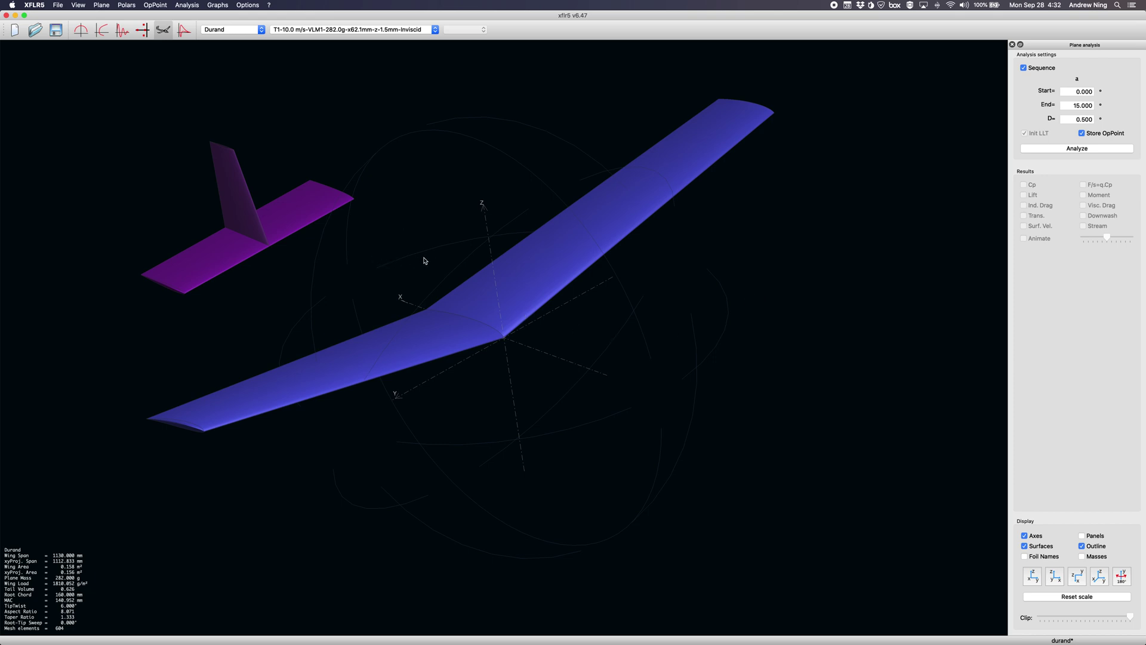
Open the plane analysis definition and review its VLM1 method settings, leaving viscous analysis off
mouse_move(425, 260)
left_mouse_down()
mouse_move(417, 271)
mouse_move(421, 251)
left_mouse_up()
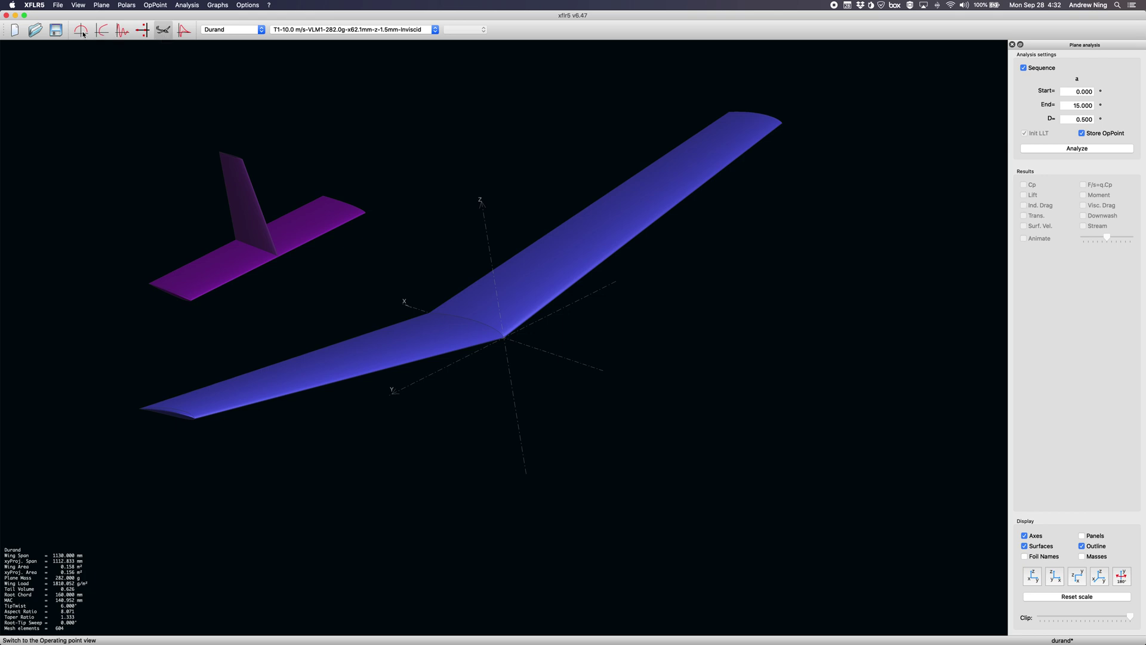
left_click(193, 5)
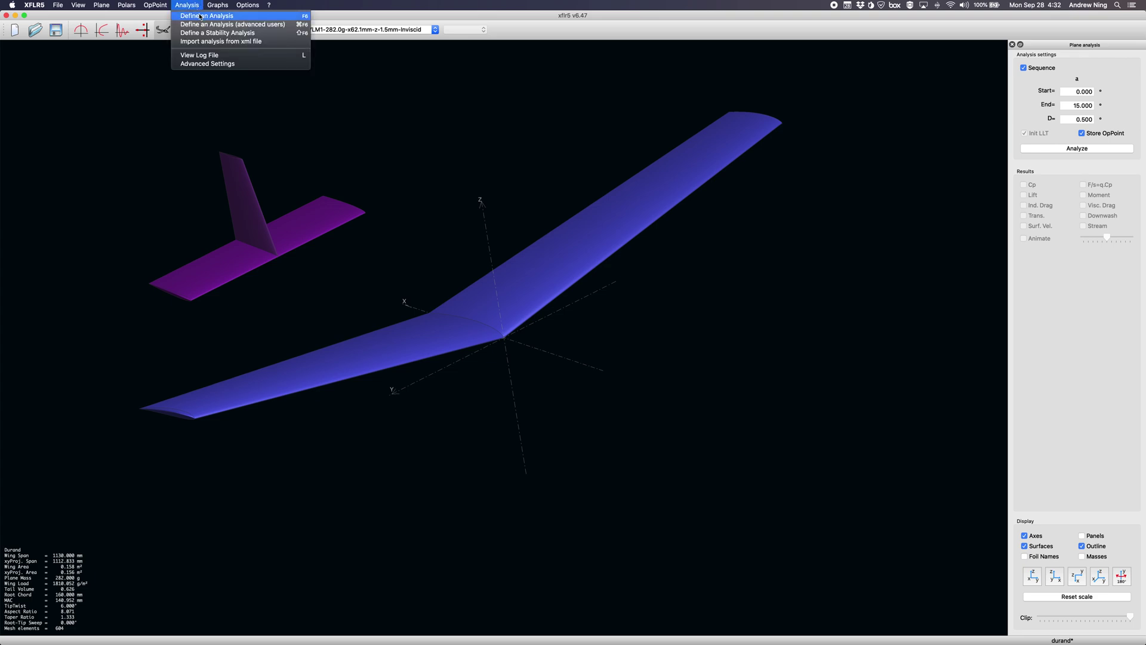
left_click(206, 16)
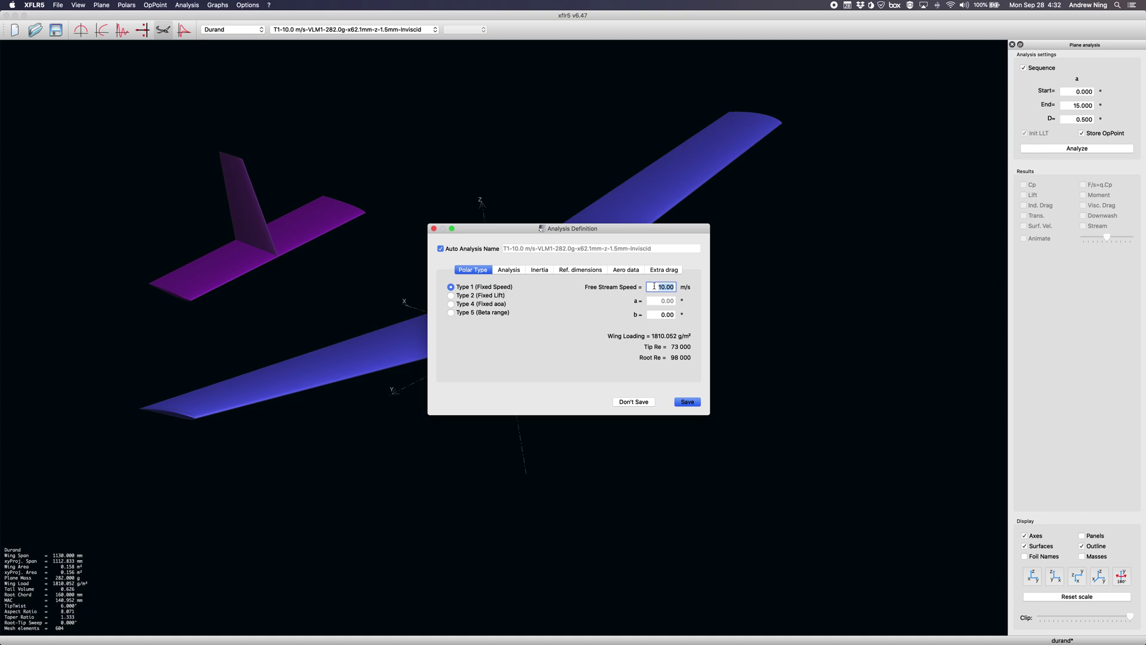
left_click(513, 270)
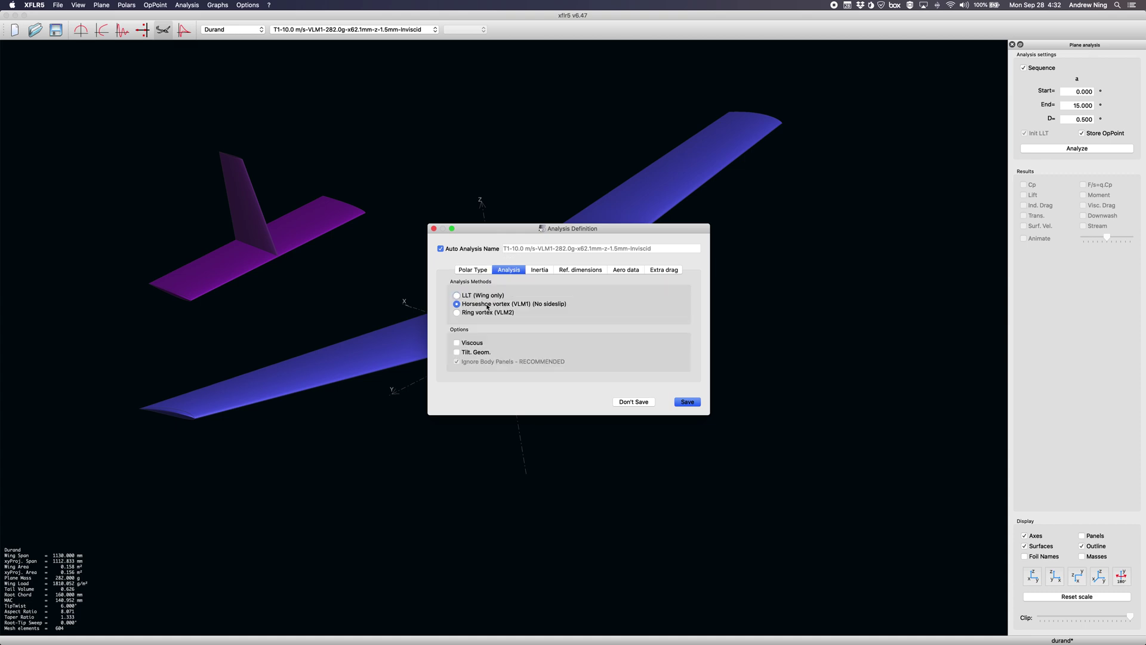
left_click(539, 272)
left_click(518, 271)
left_click(457, 344)
left_click(457, 344)
Make reference dimensions user defined, review inertia, air density and extra drag, then save
left_click(540, 270)
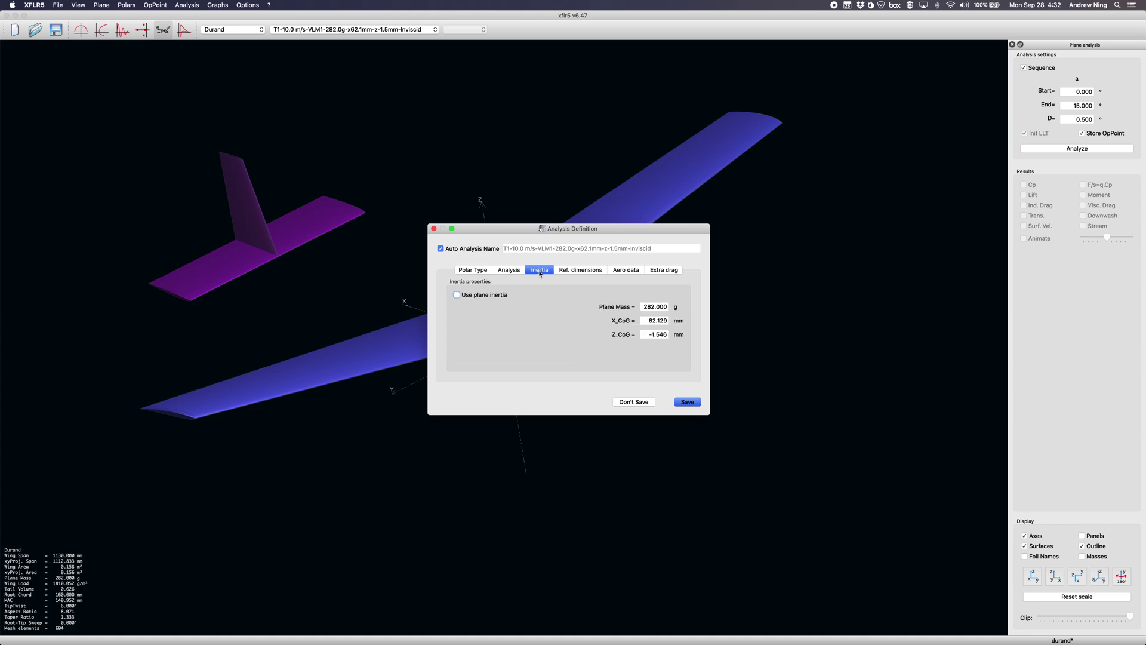
left_click(581, 271)
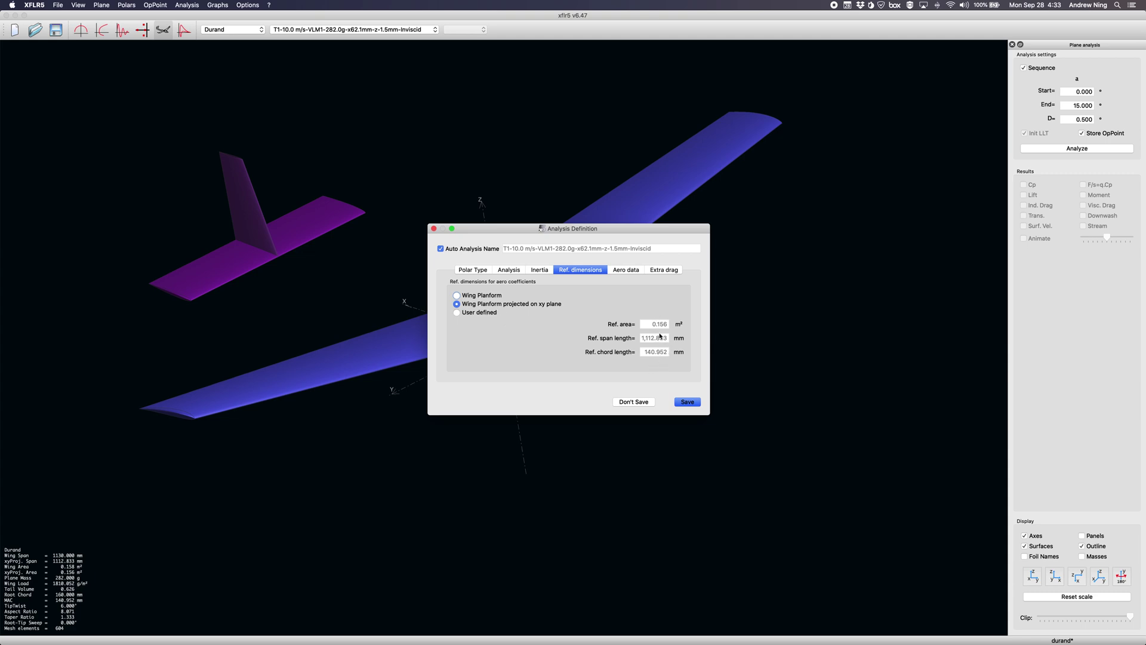
left_click(469, 312)
left_click(627, 271)
double_click(499, 311)
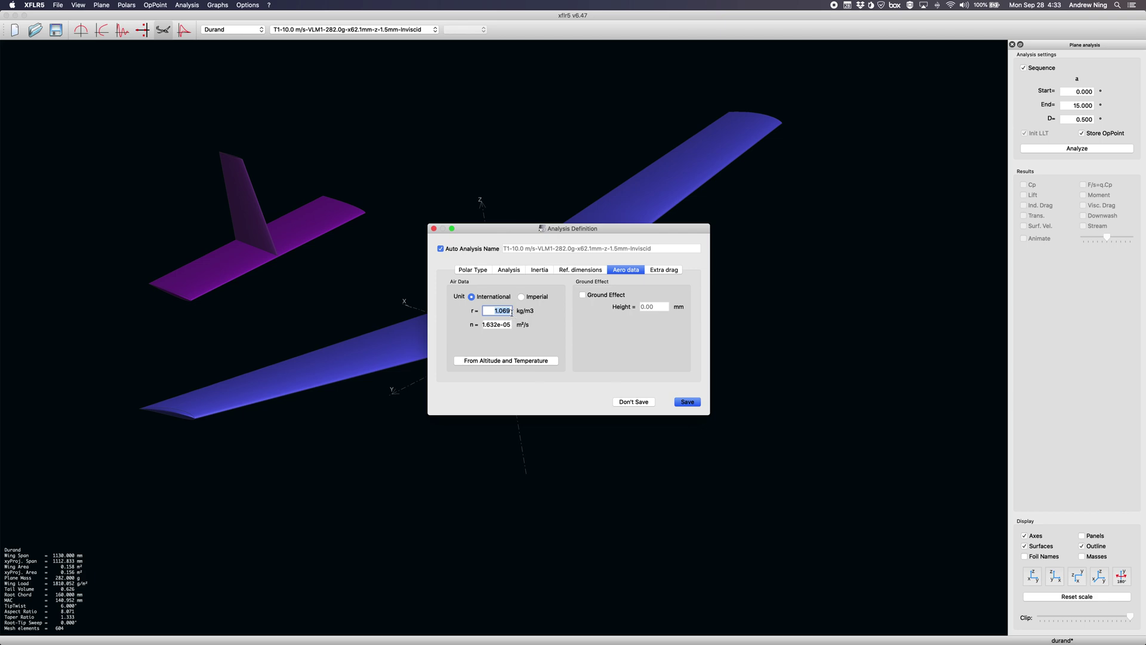
left_click(657, 272)
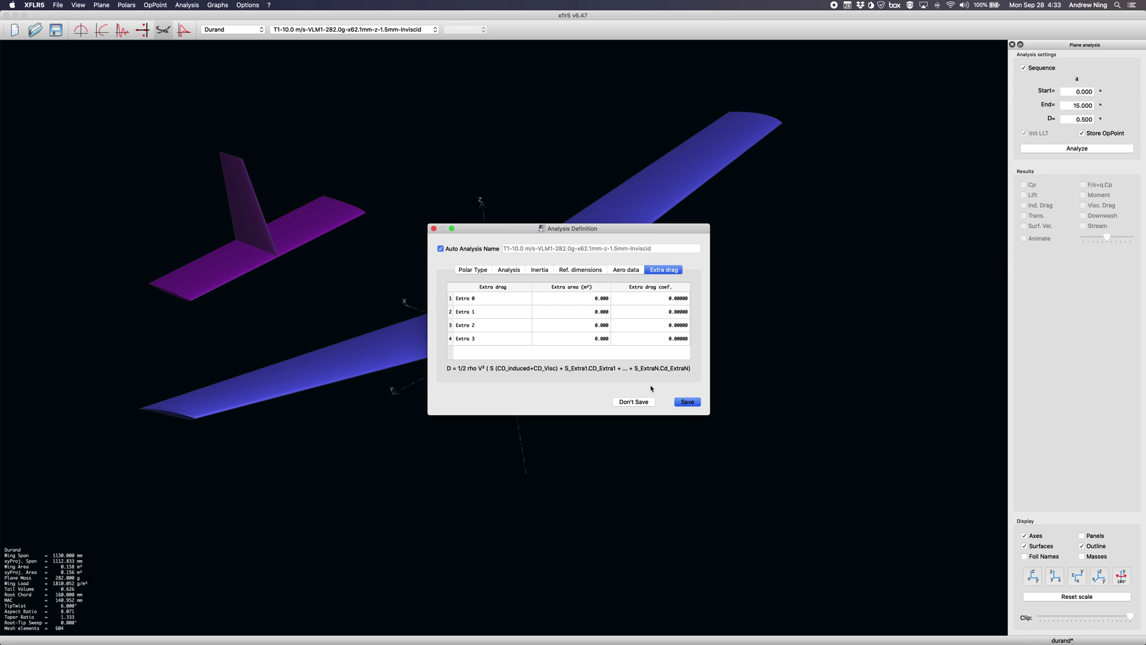
left_click(685, 403)
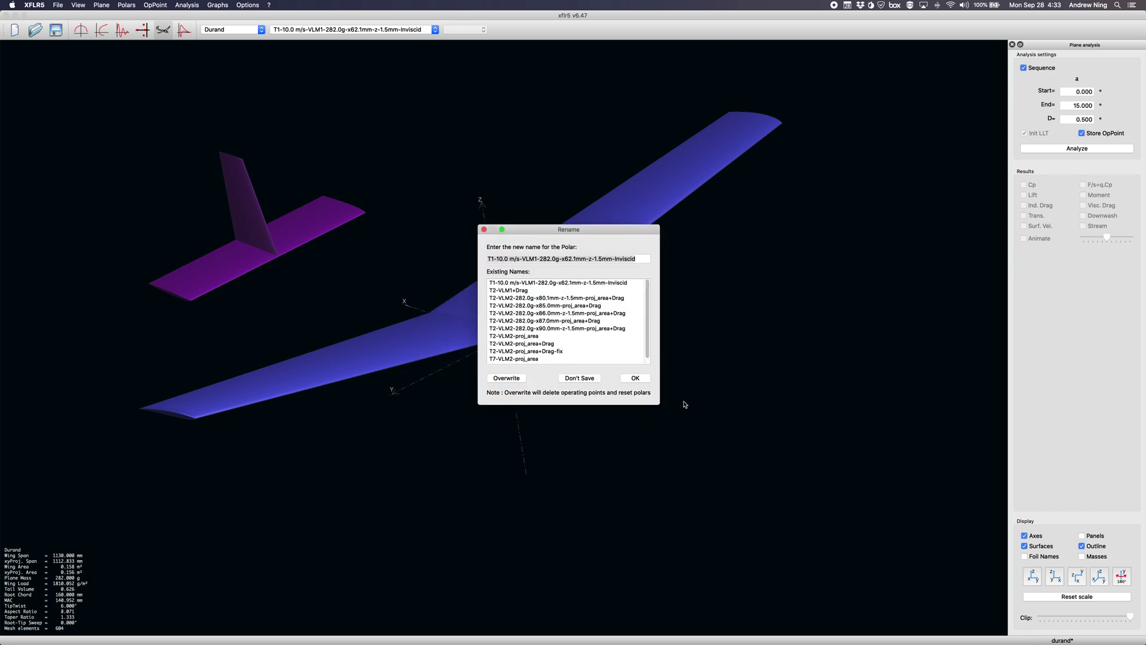
Keep the polar name, overwrite the existing polar, and run the 0° to 15° sweep
left_click(629, 379)
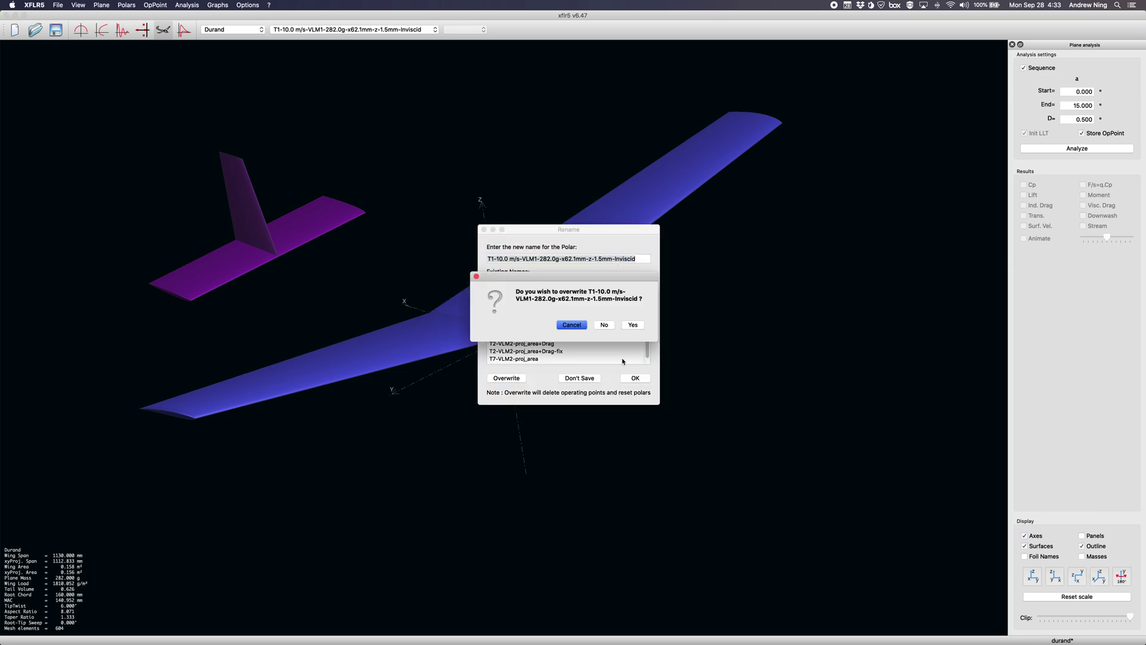
left_click(633, 325)
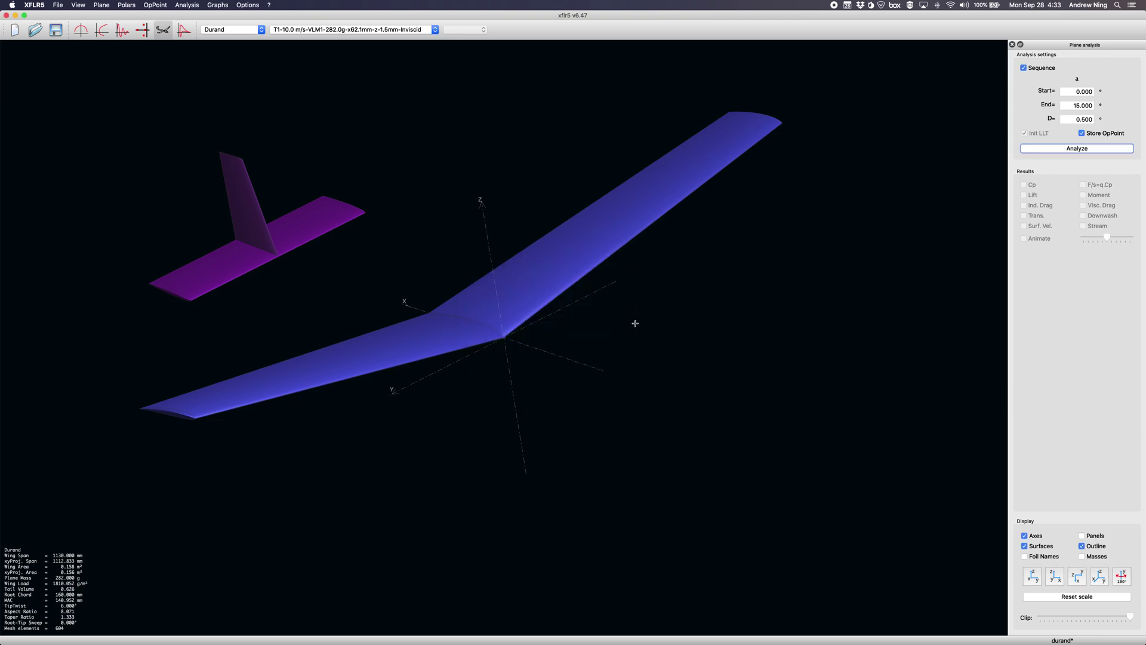
left_click(1078, 148)
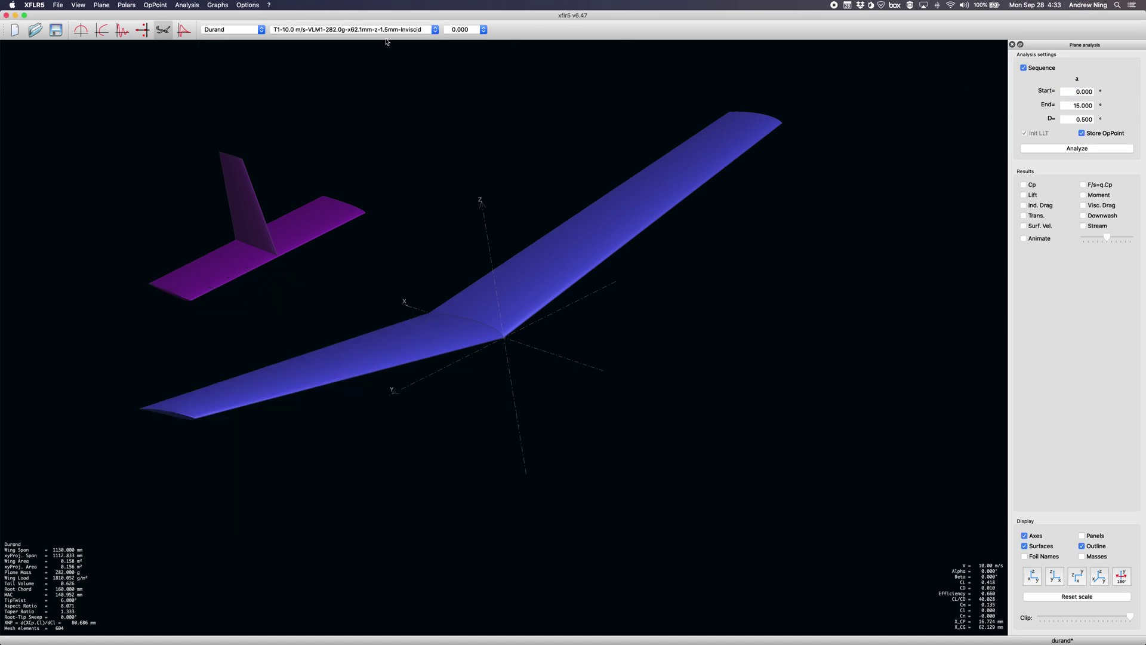
Show the operating-point spanwise Cl graph and try a green curve colour
left_click(84, 34)
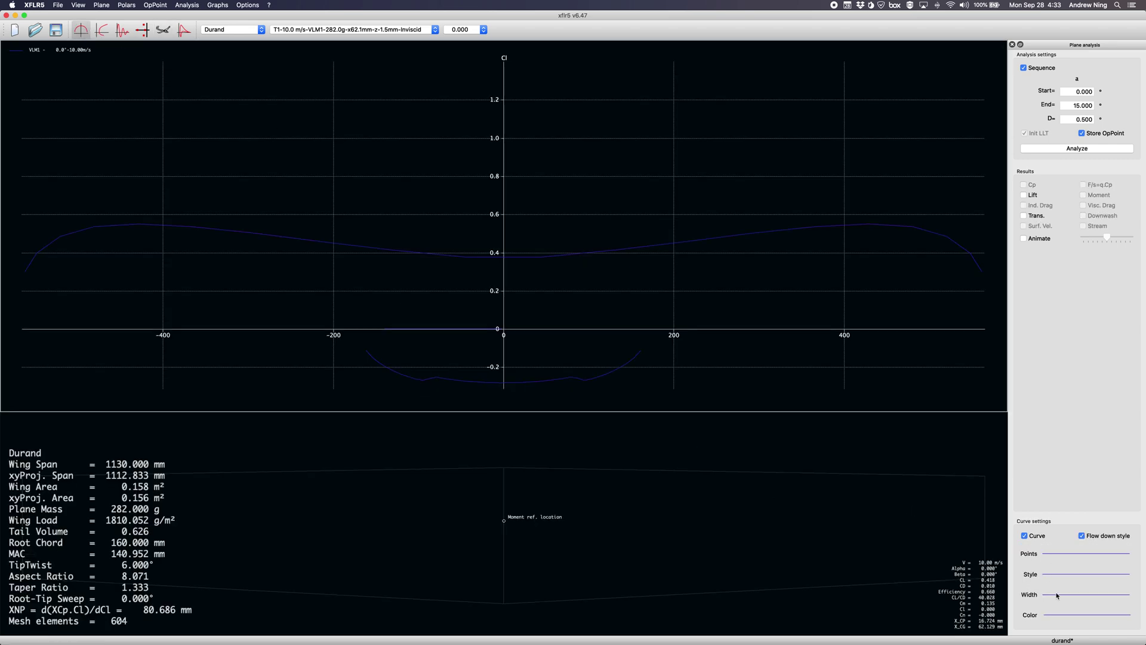
left_click(1060, 619)
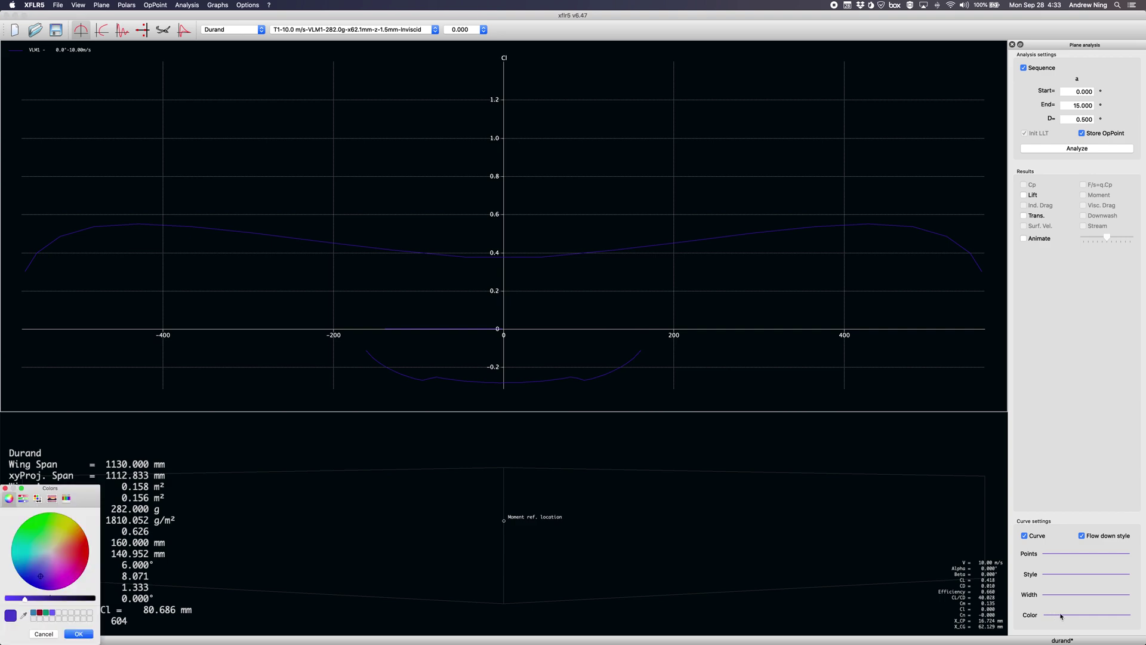
left_click(38, 524)
left_click(37, 518)
left_click(24, 600)
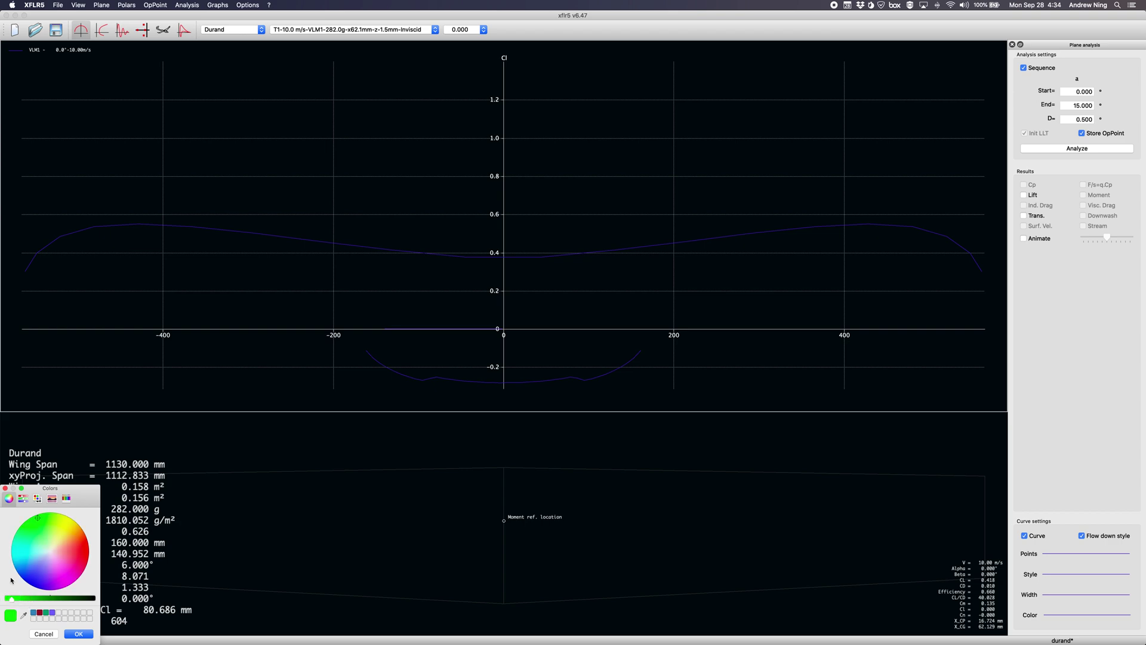
left_click(6, 487)
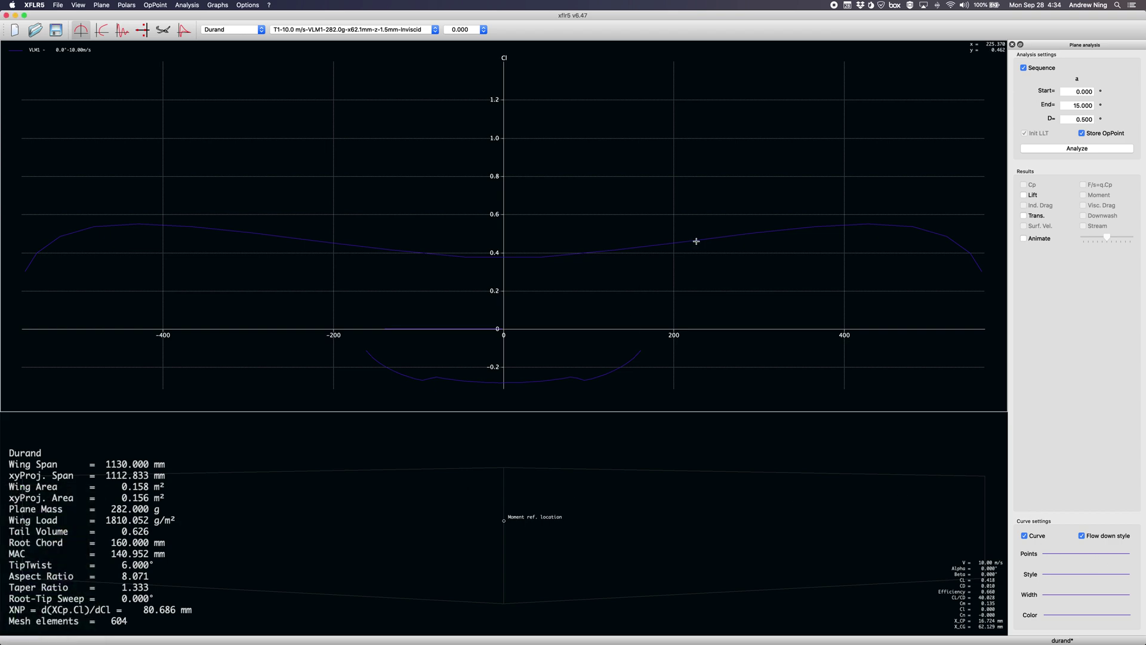
Apply green to the wing and elevator curves and choose a thicker line width
left_click(1073, 615)
left_click(35, 531)
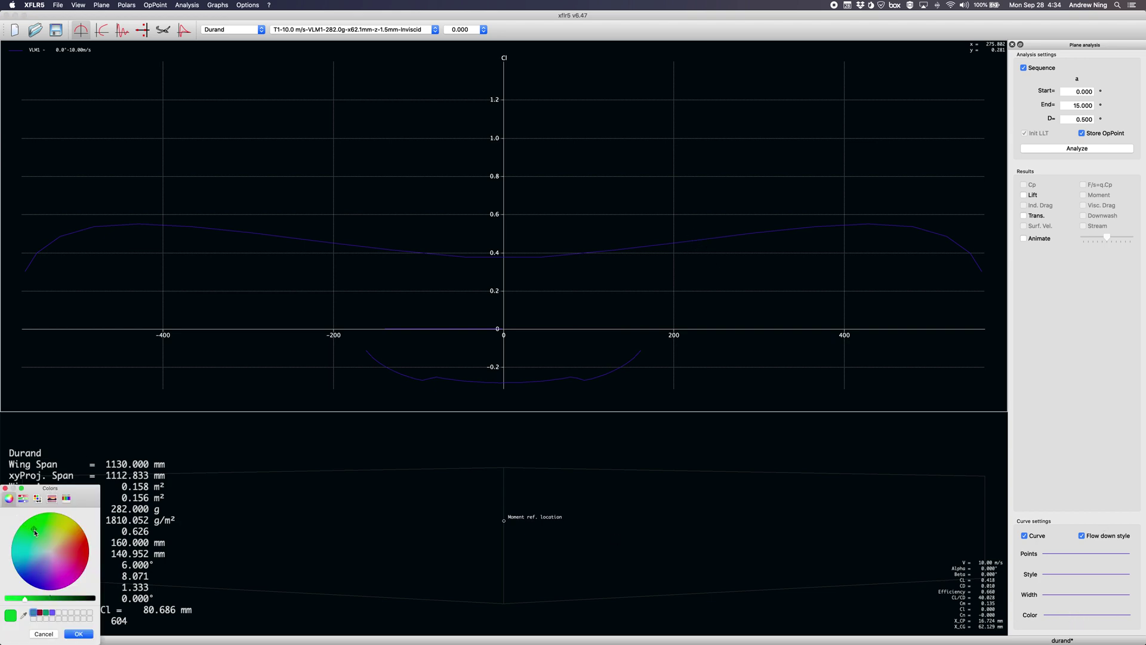
left_click(76, 633)
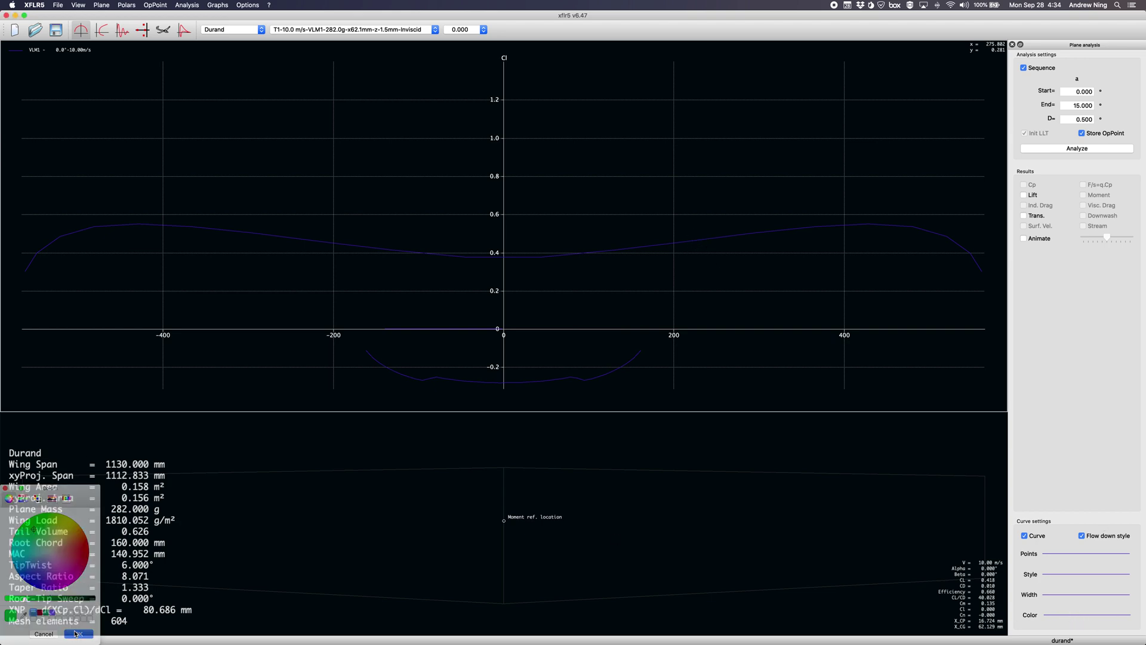
left_click(1074, 593)
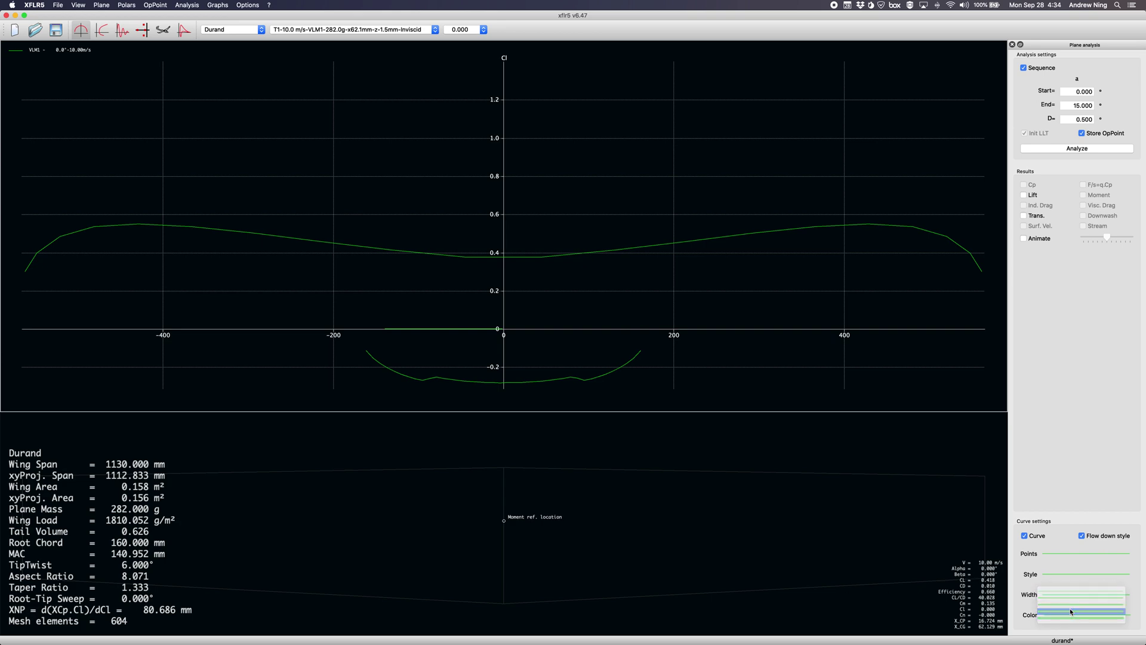
left_click(1071, 611)
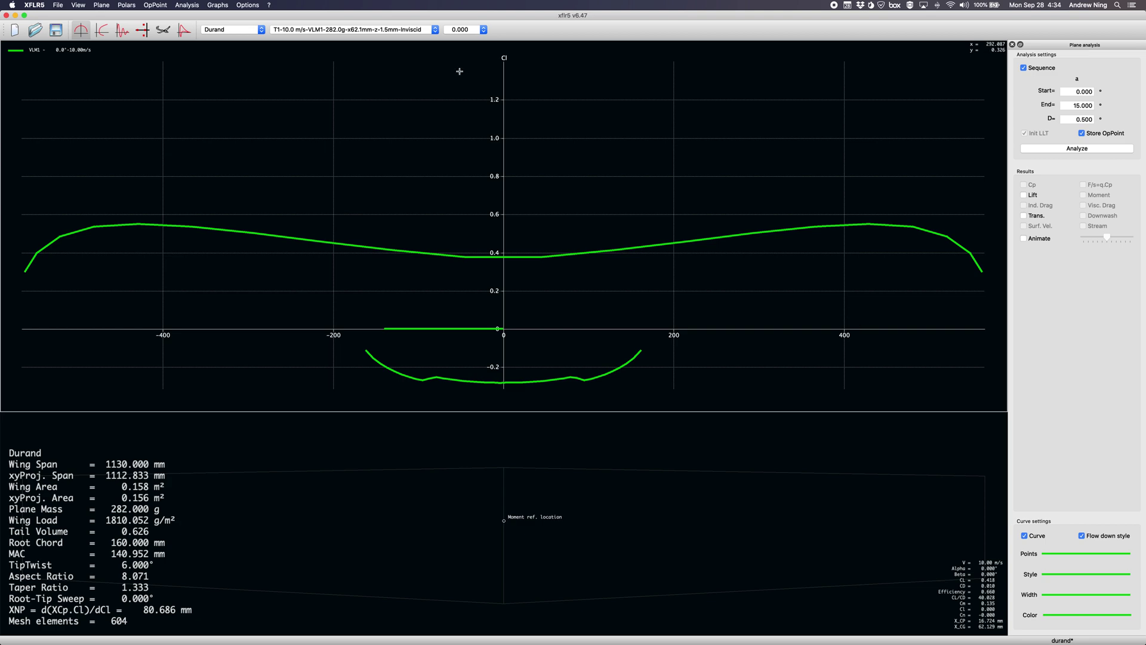
right_click(541, 158)
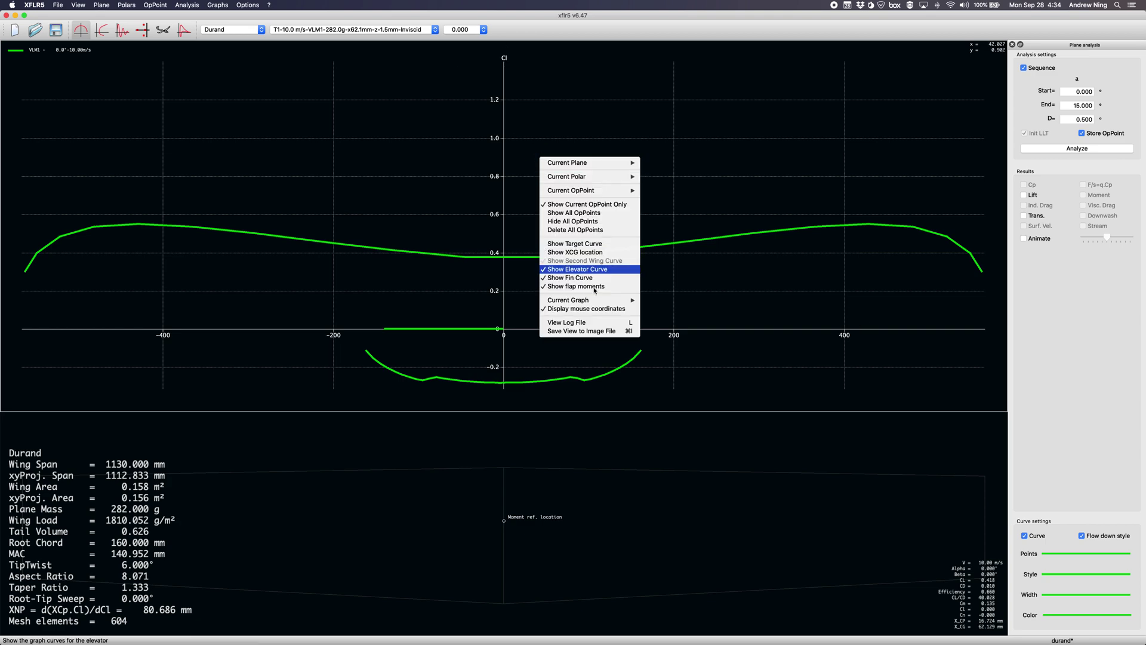
Change the graph's Y variable to Local Lift C.Cl/M.A.C
mouse_move(594, 300)
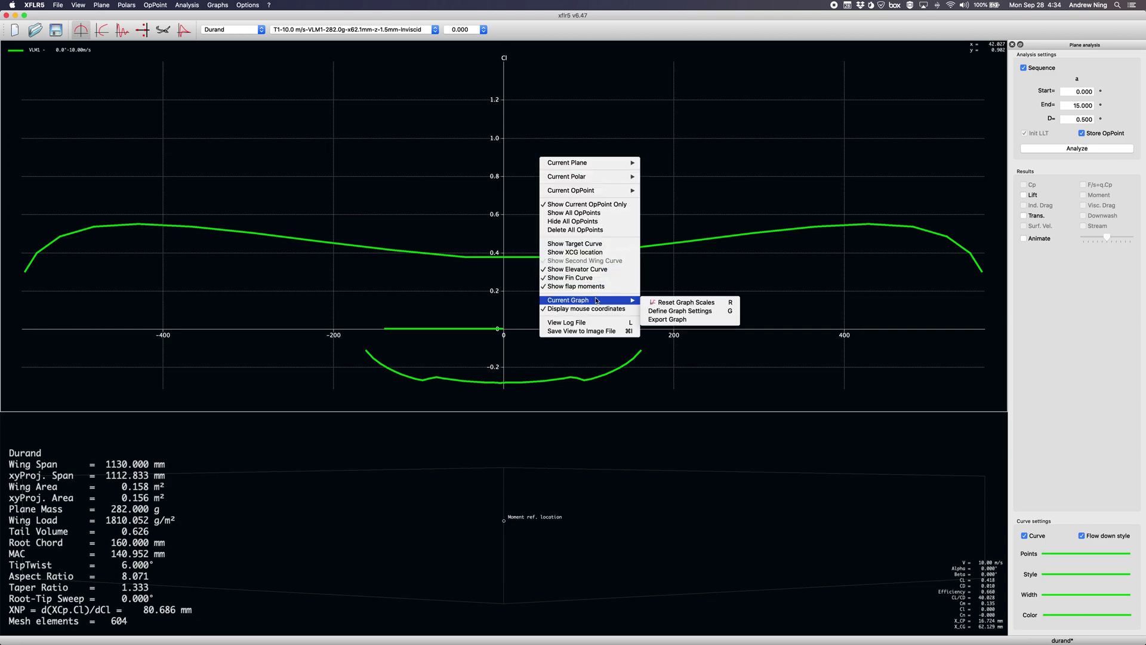
left_click(680, 311)
left_click(589, 389)
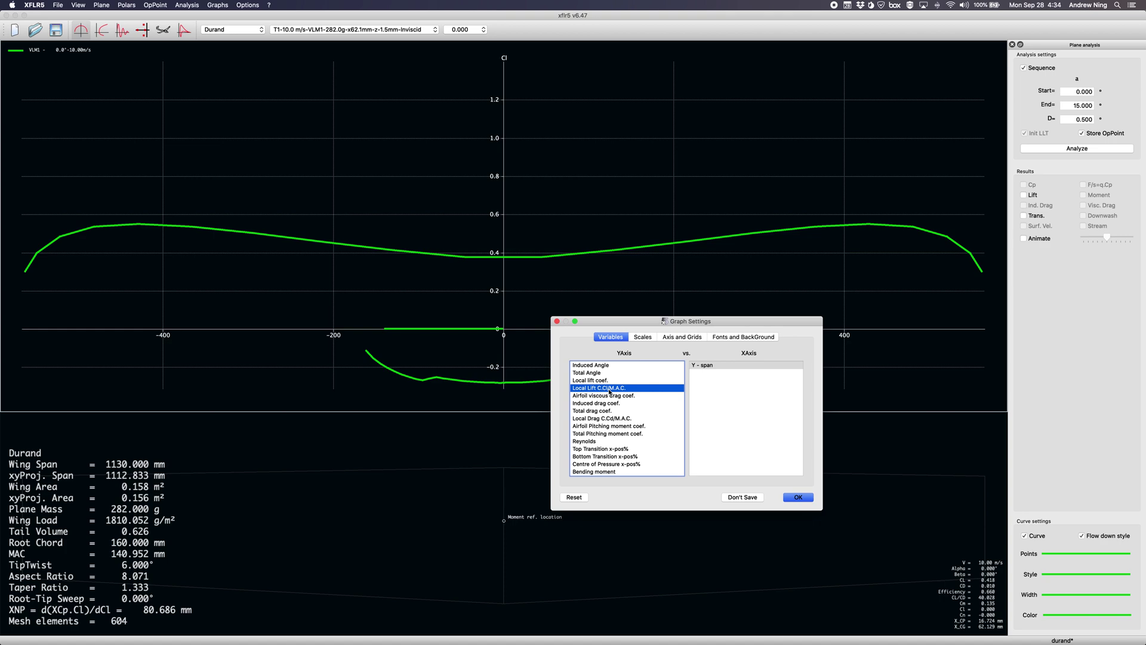
left_click(798, 497)
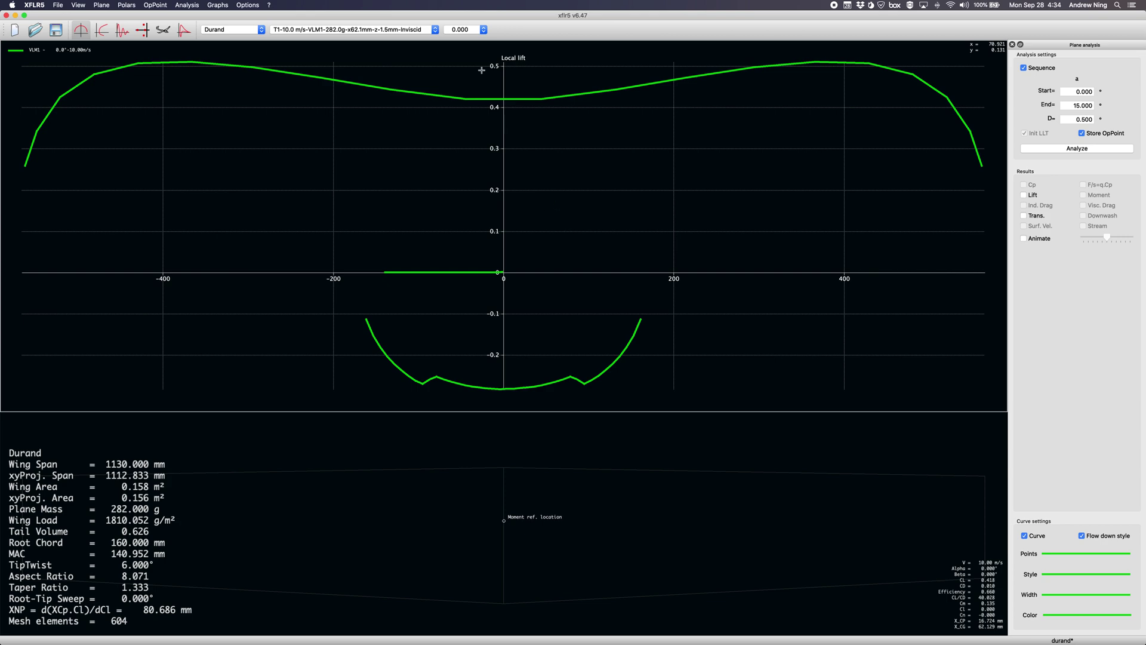
Select the 1.000° operating point to display its local lift curve
left_click(469, 29)
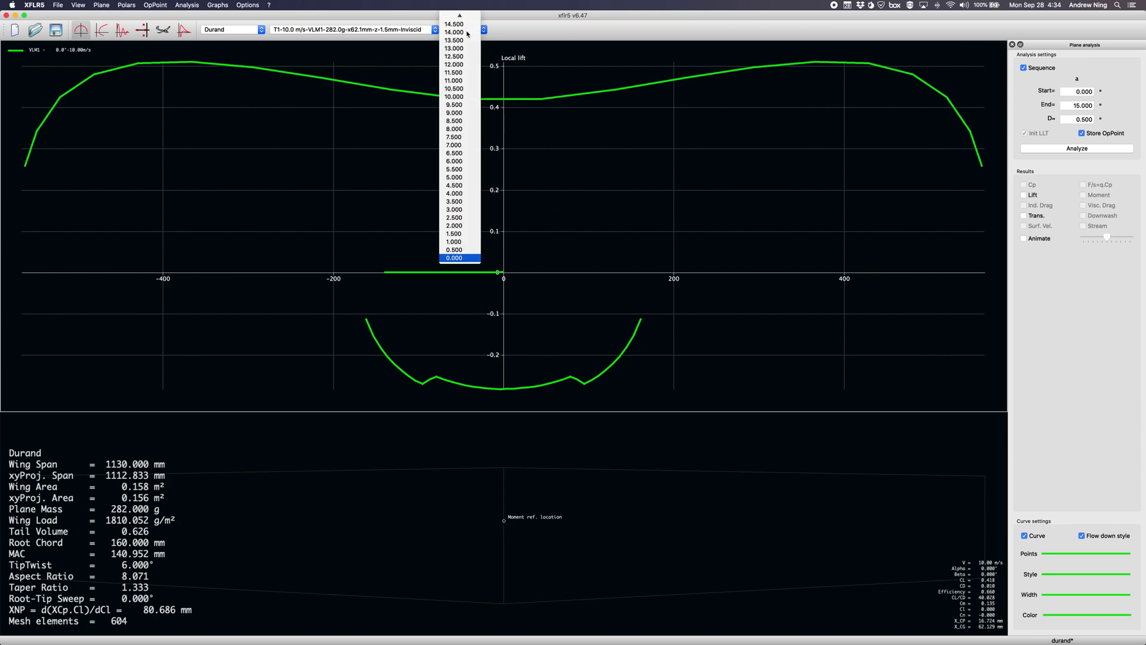
left_click(467, 258)
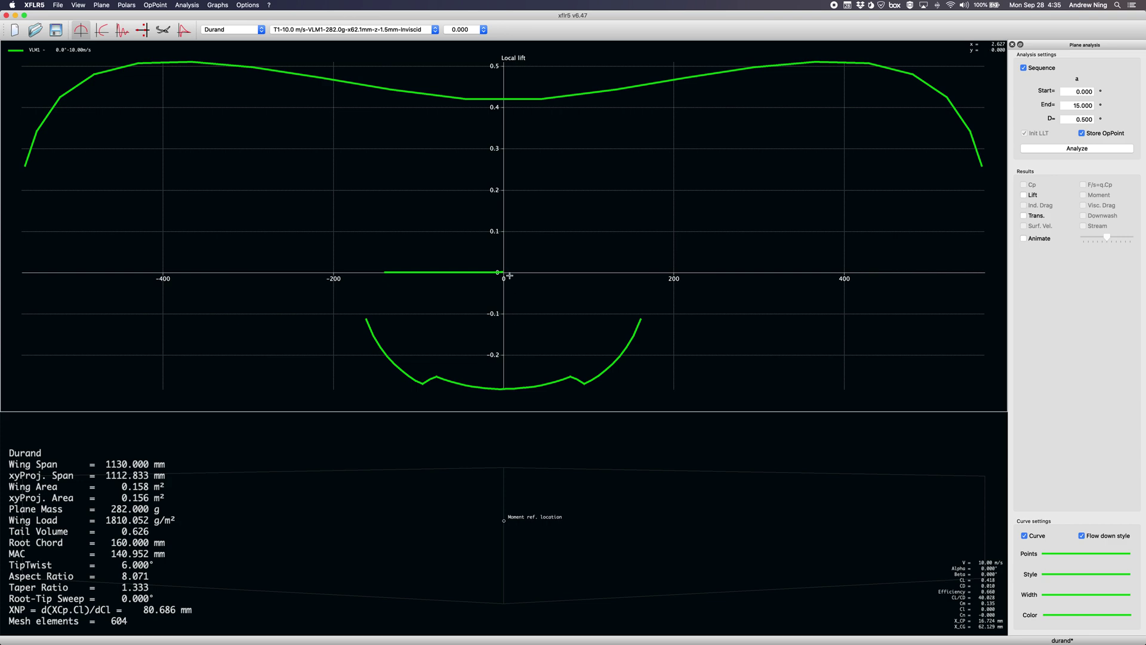
left_click(475, 32)
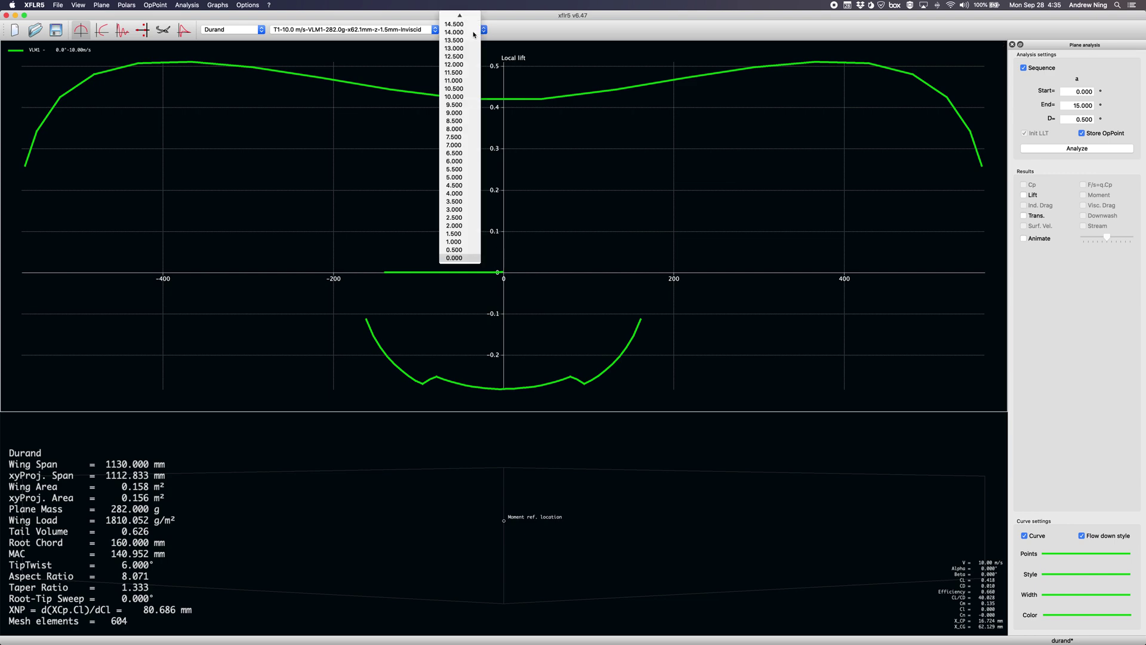
left_click(454, 242)
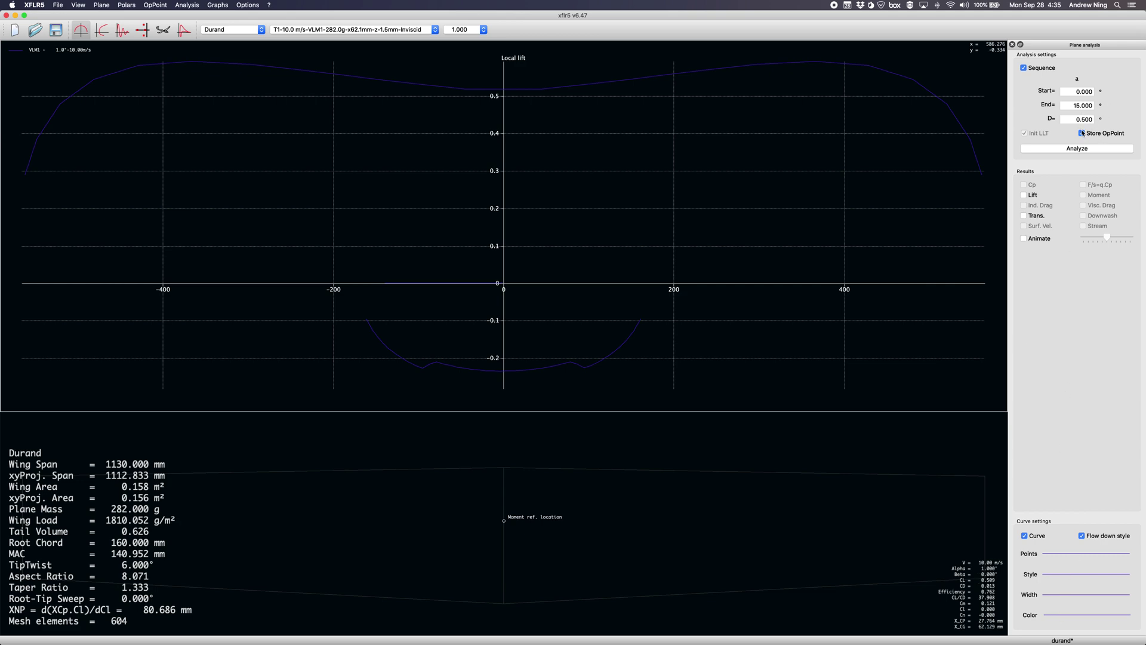
left_click(1063, 615)
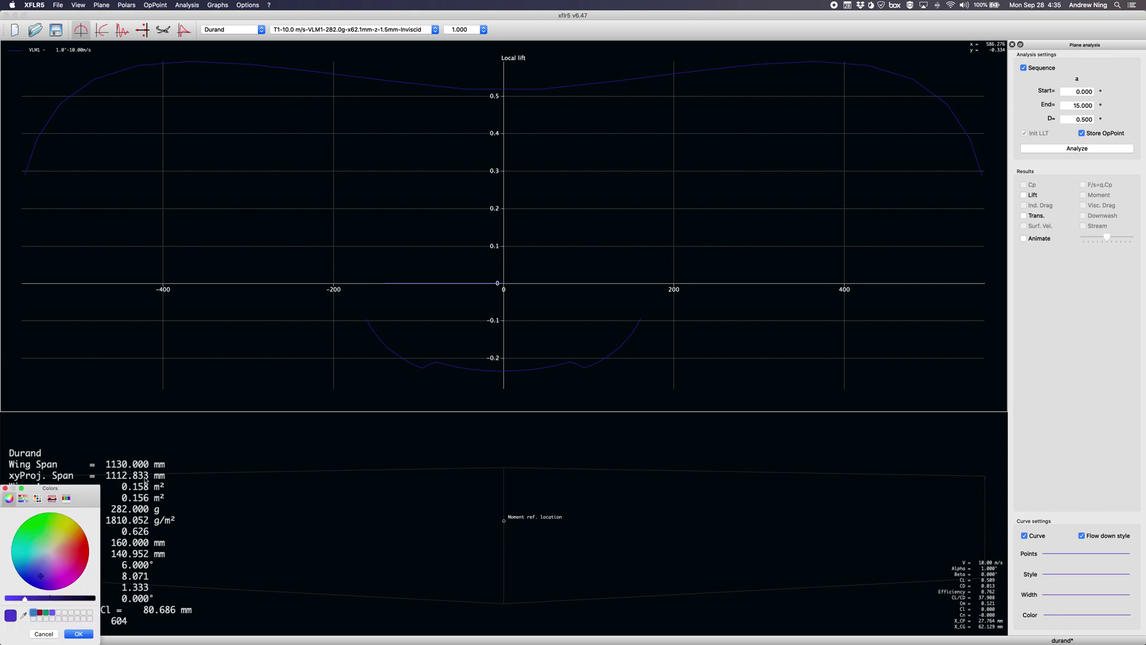
Colour the 1° local lift curves green with adjusted brightness
left_click(30, 523)
left_click_drag(21, 599, 4, 598)
left_click(78, 634)
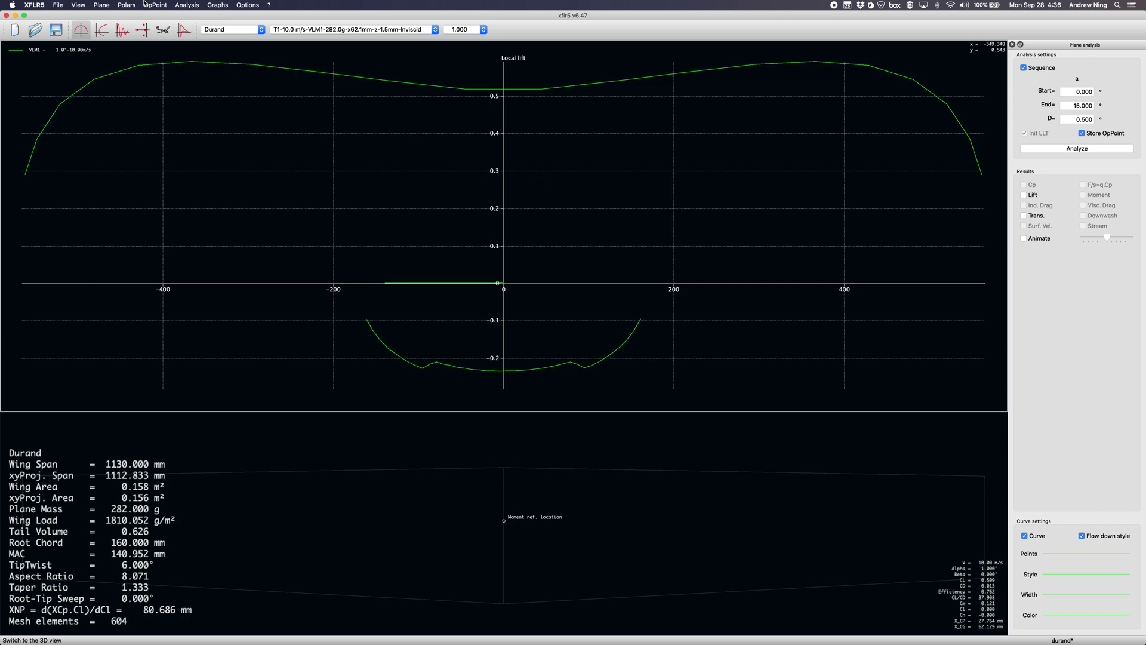
Edit the main wing, set the tip section twist to -3°, and save the wing
left_click(101, 4)
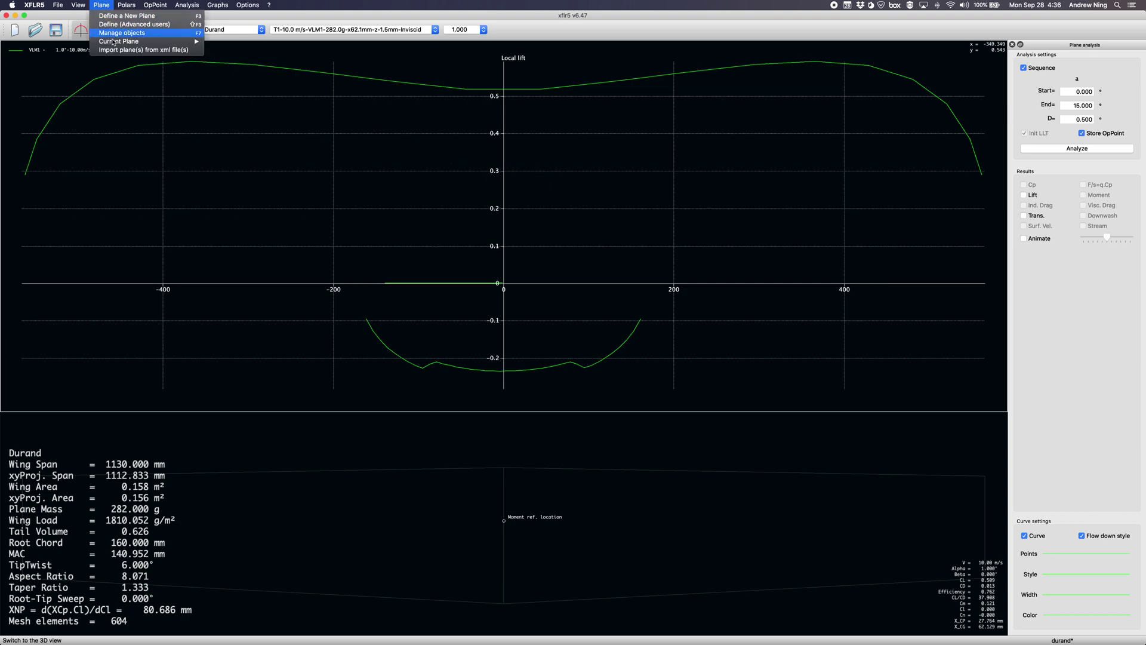
mouse_move(149, 42)
left_click(220, 55)
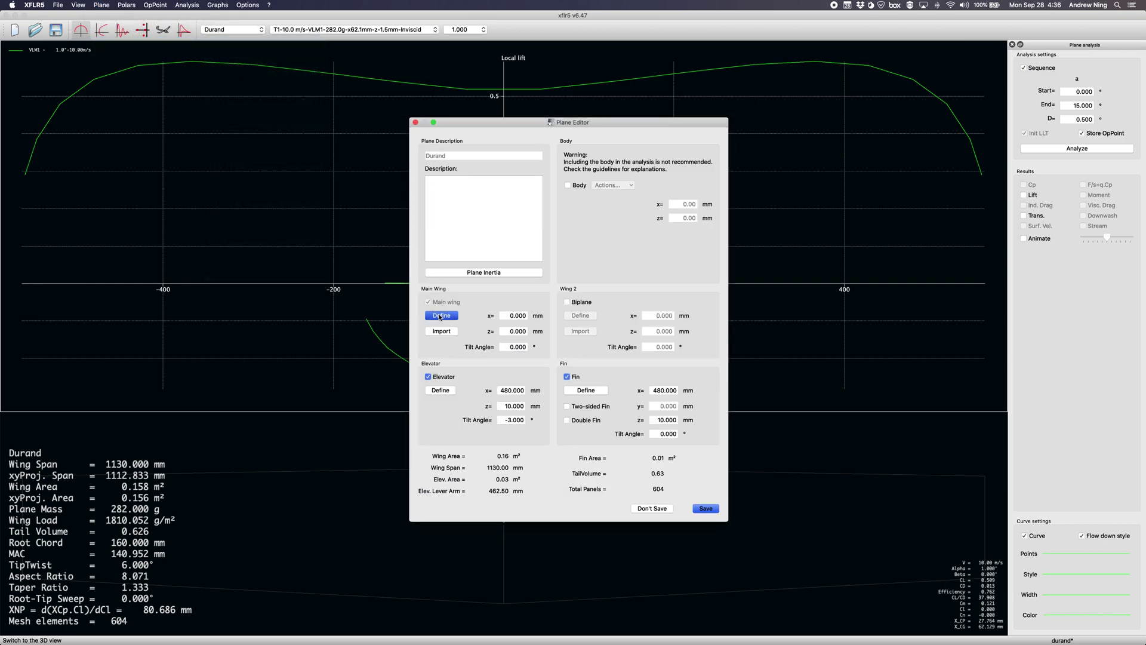
left_click(442, 316)
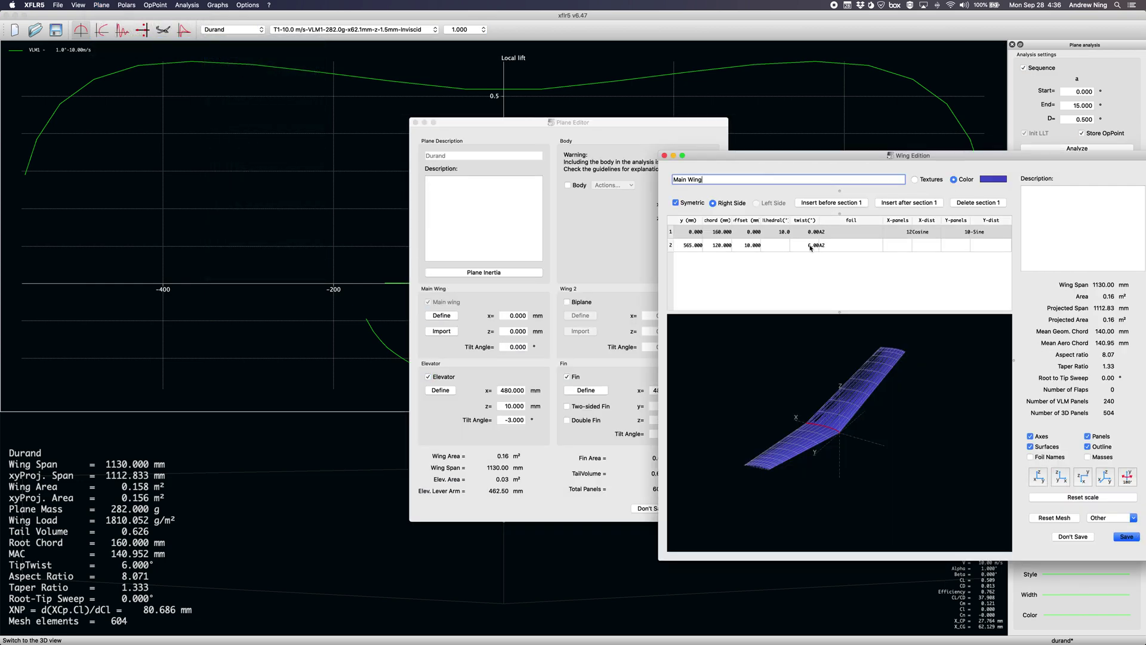
double_click(812, 245)
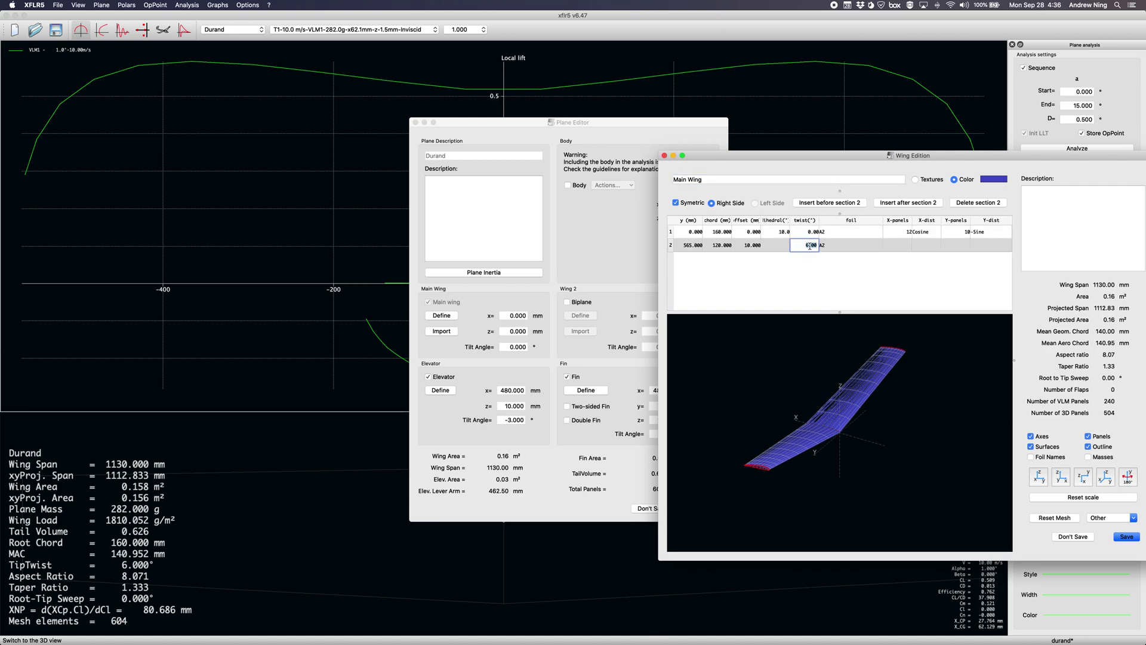
type("-3")
double_click(815, 233)
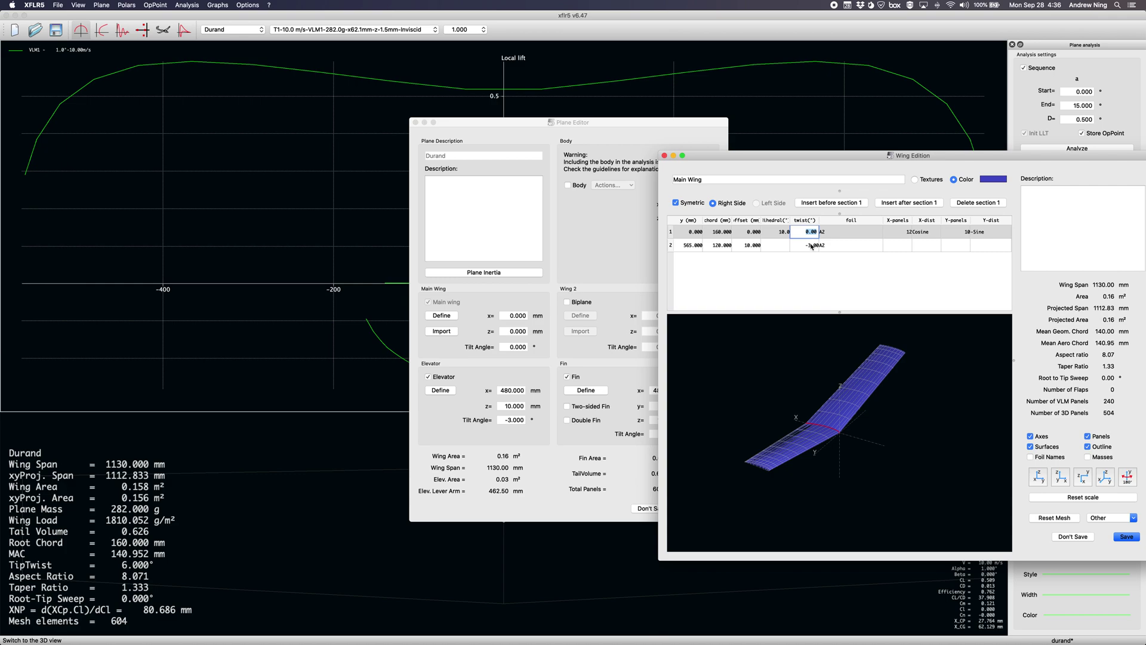
left_click(1126, 537)
Save the modified plane, accept erasing its old results, and rerun the alpha sweep
left_click(705, 508)
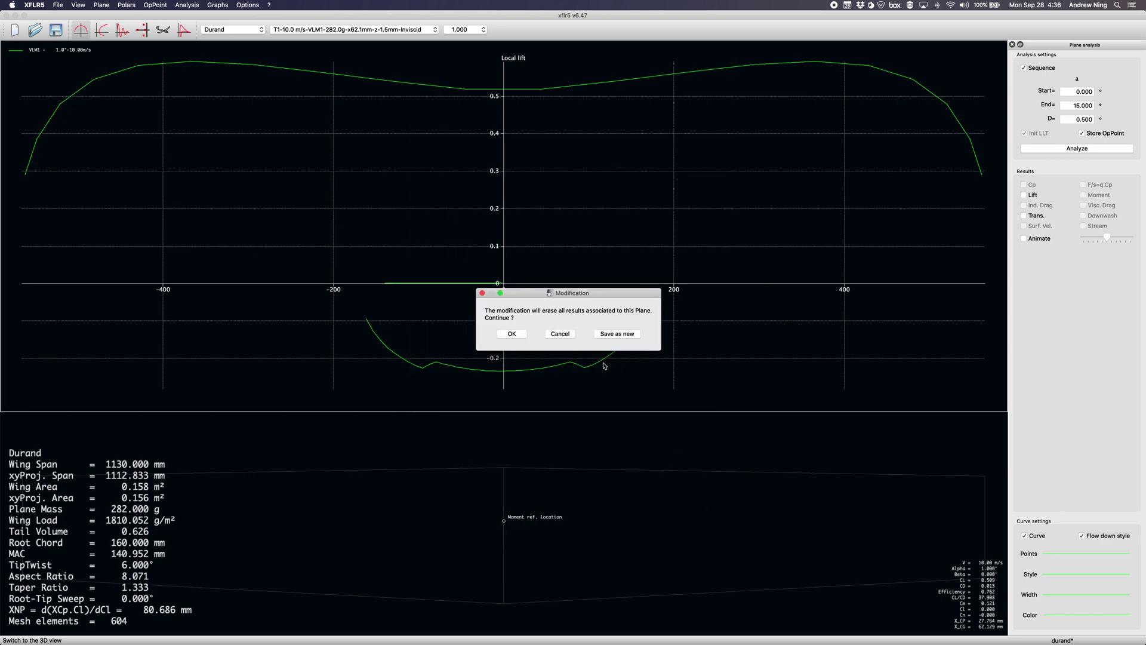
left_click(512, 333)
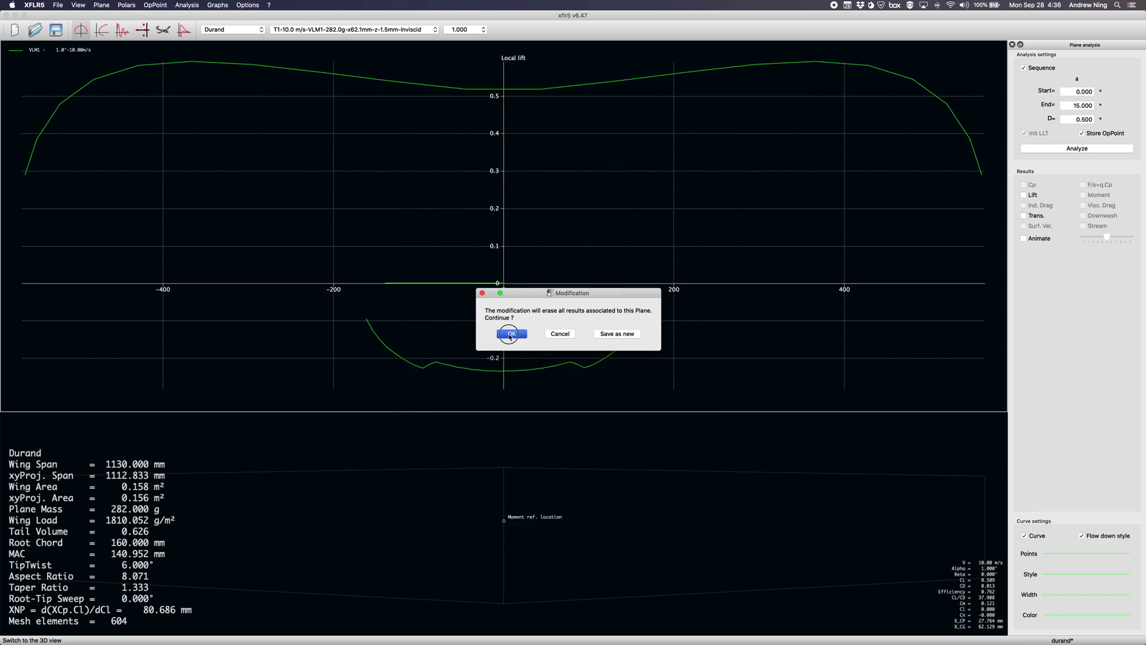
left_click(1087, 149)
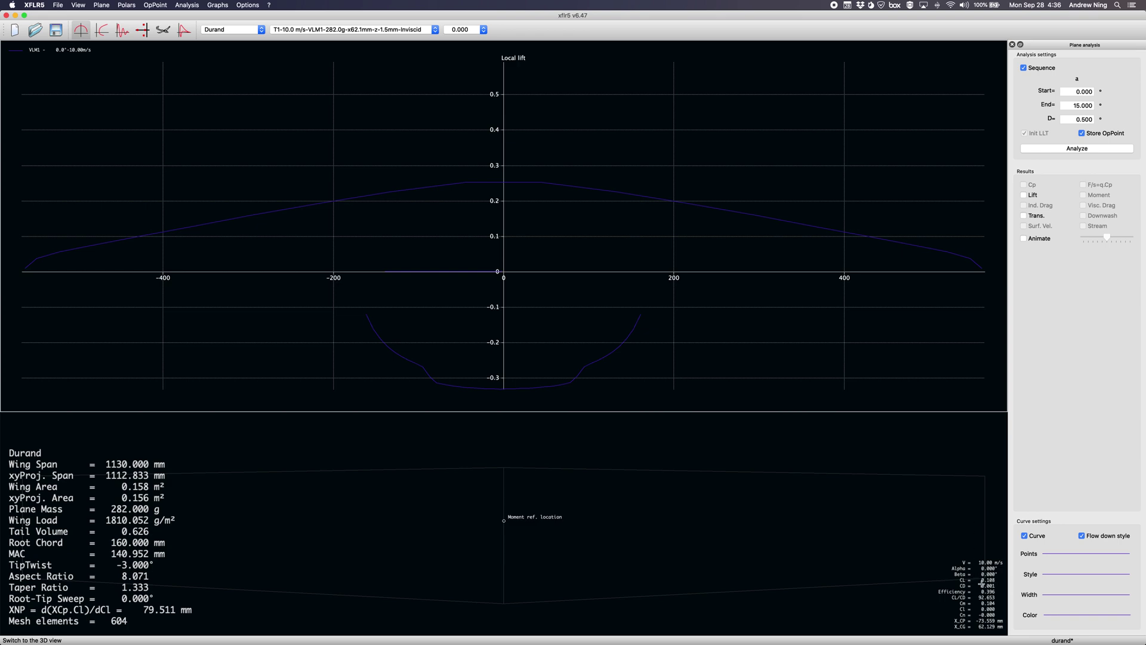
Display the 4.500° operating point's local lift distribution
left_click(474, 30)
left_click(467, 195)
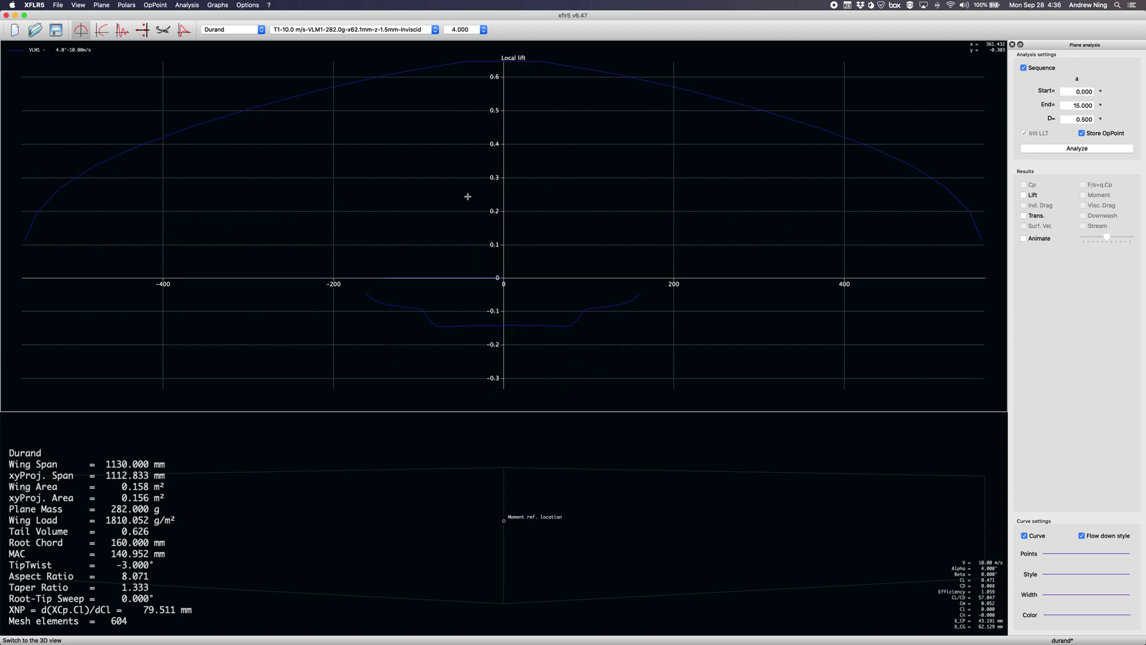
left_click(462, 30)
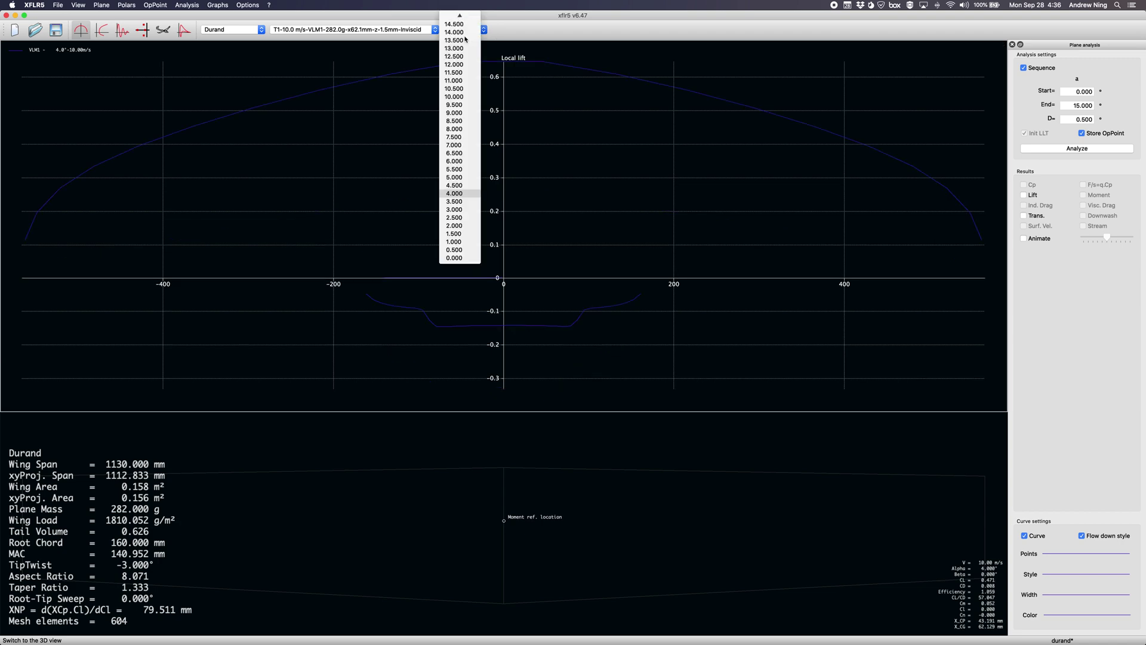
left_click(464, 187)
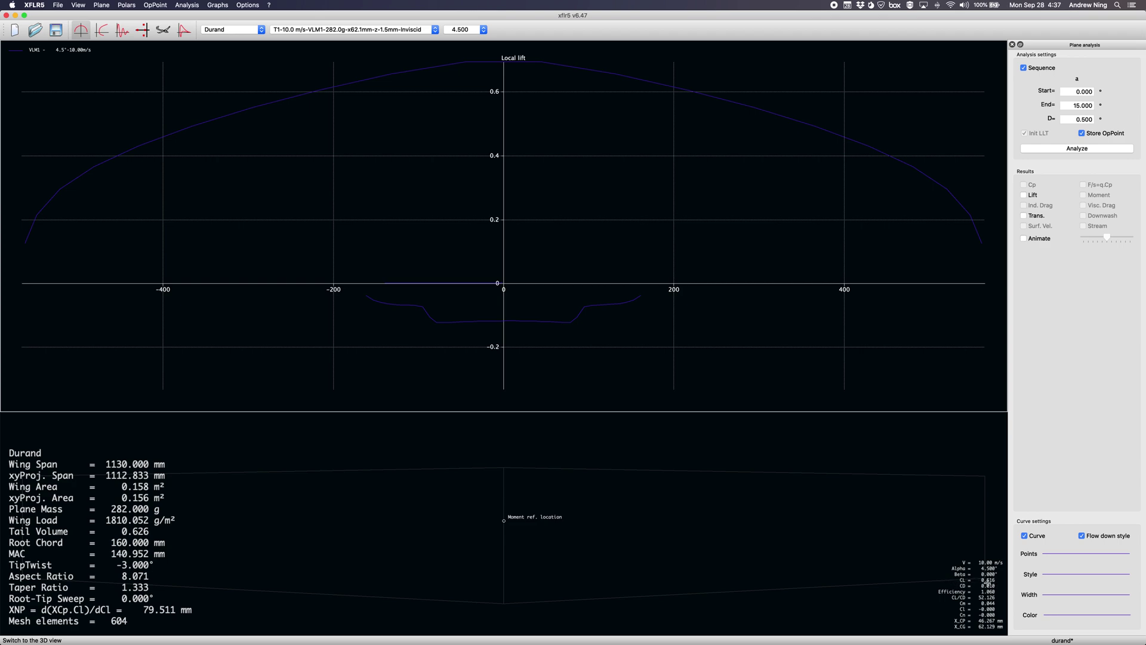
Draw the 4.5° washout-wing lift curves in green
left_click(1058, 615)
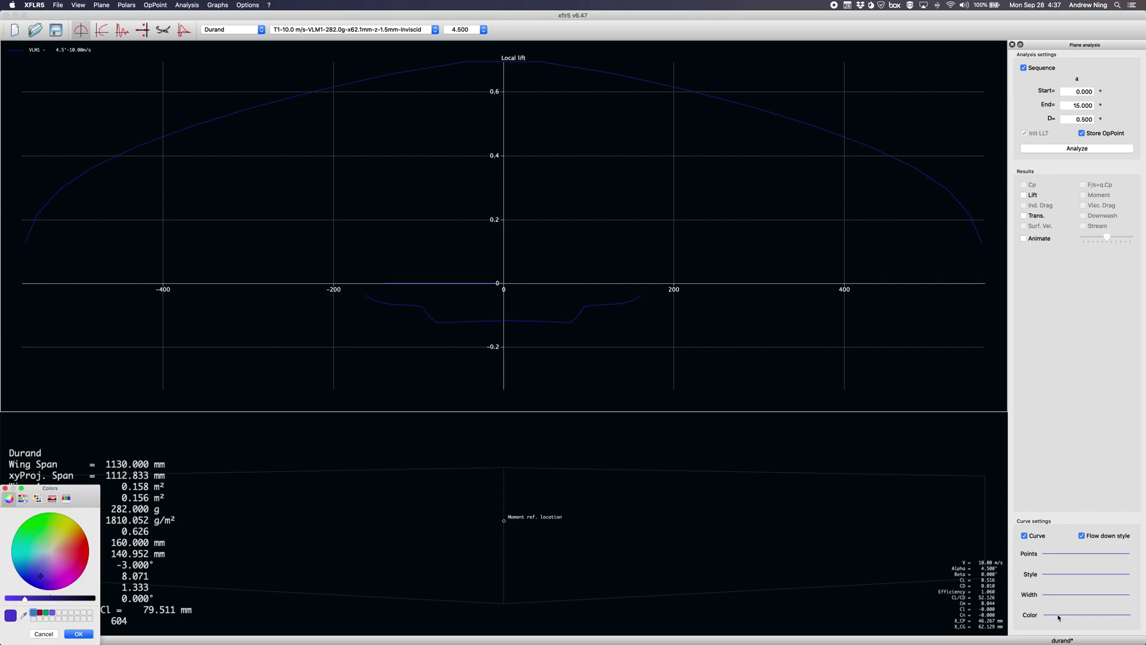
left_click(38, 525)
left_click(79, 633)
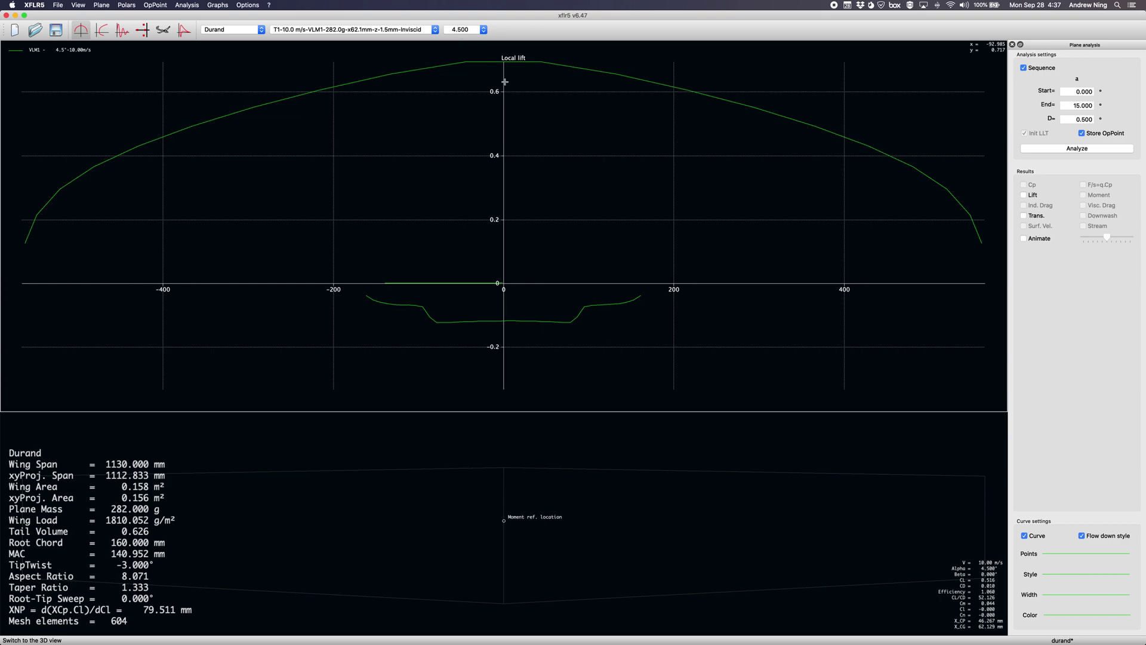
right_click(511, 133)
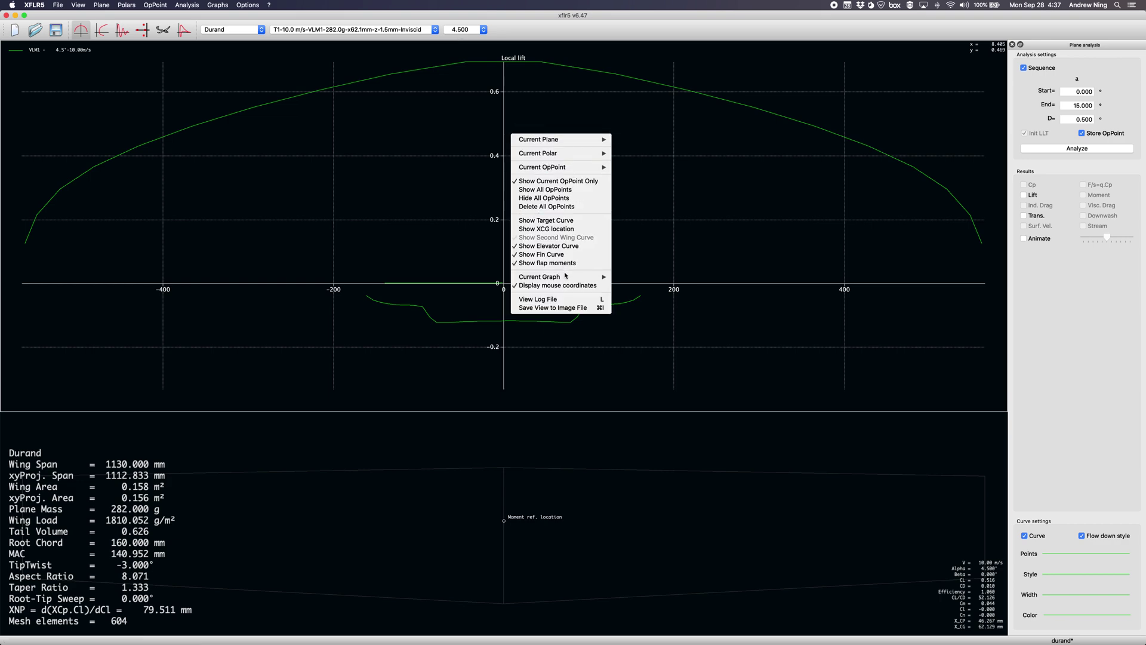
Switch the graph's Y axis to the local lift coefficient Cl
mouse_move(567, 277)
left_click(642, 289)
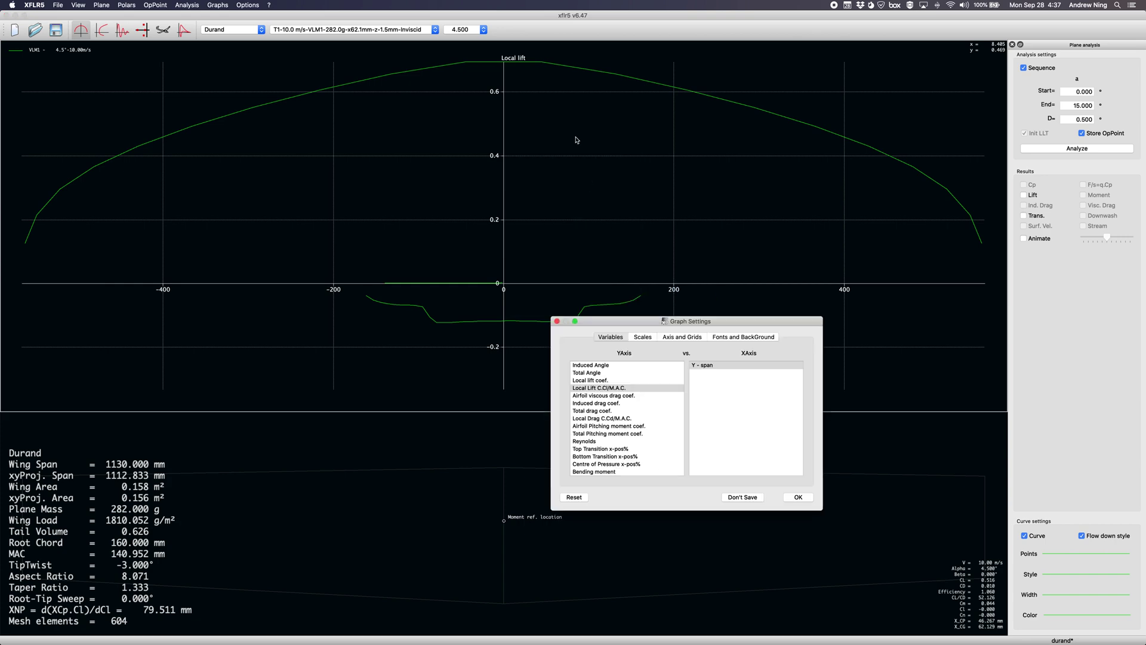
left_click(596, 380)
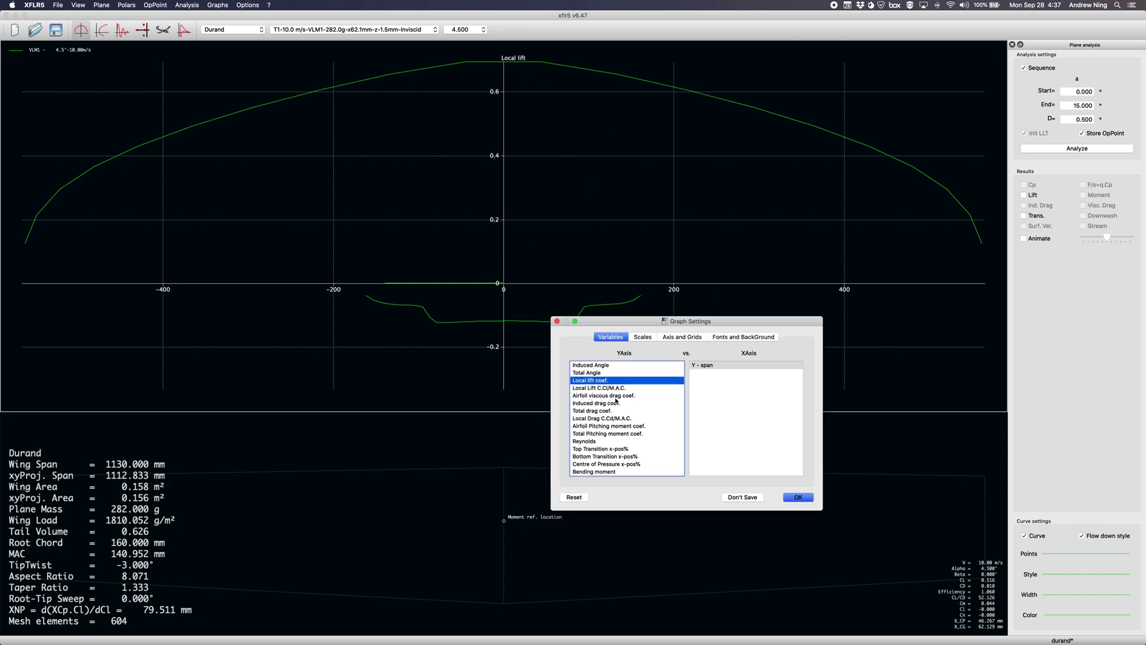
left_click(798, 498)
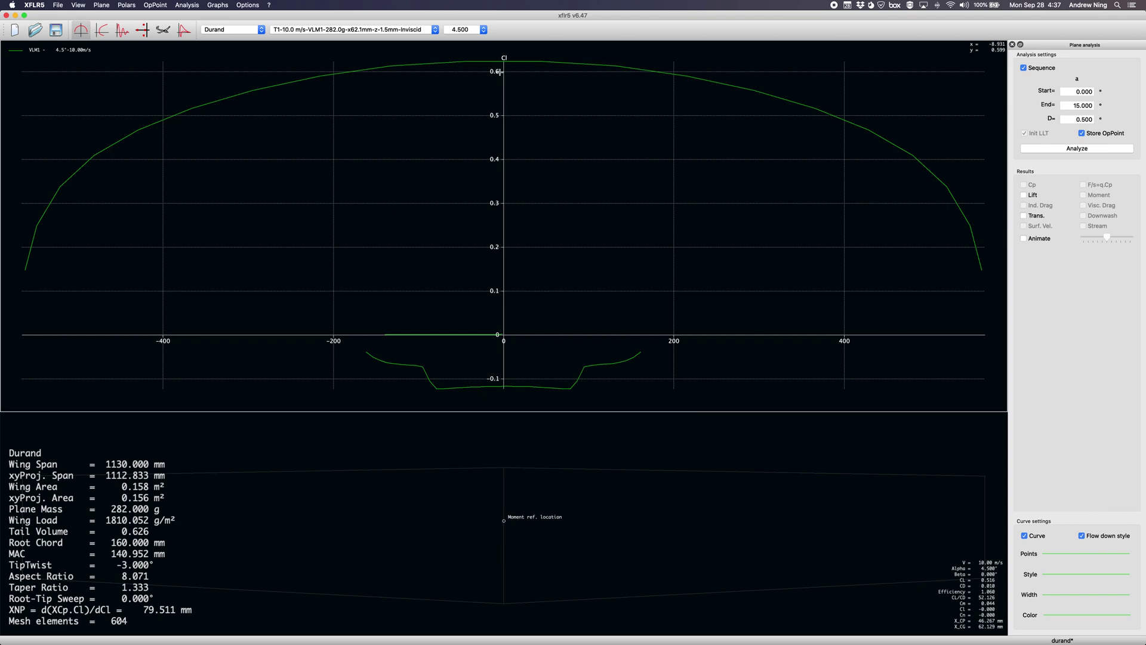
Switch the displayed operating point to 11° and then to 11.5° angle of attack
left_click(461, 29)
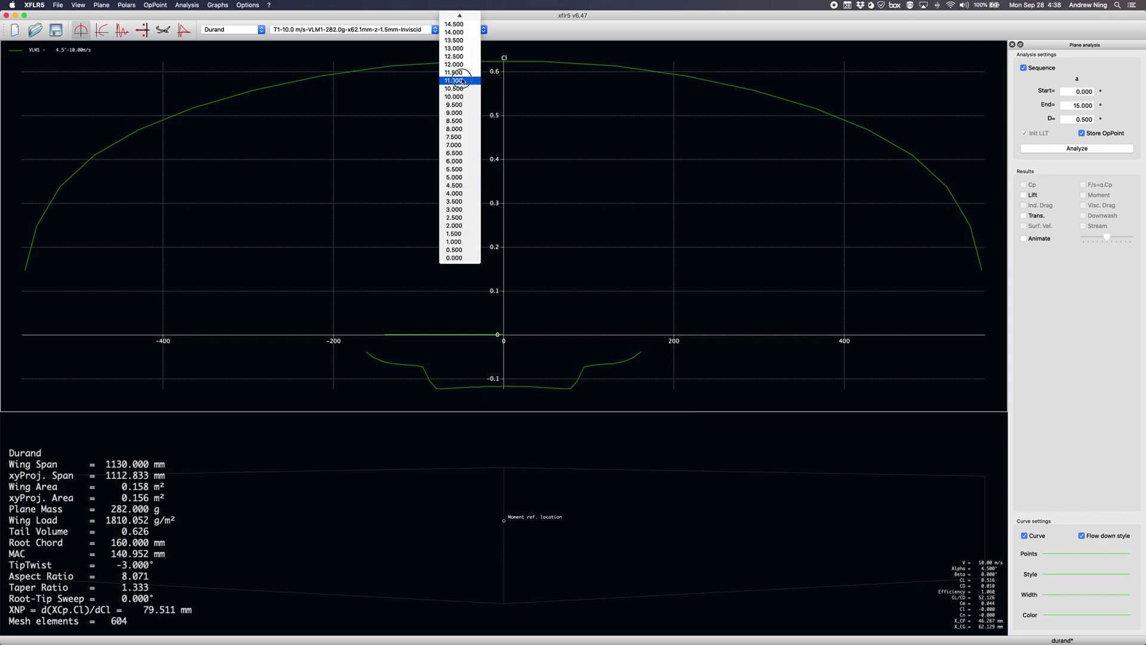
left_click(462, 79)
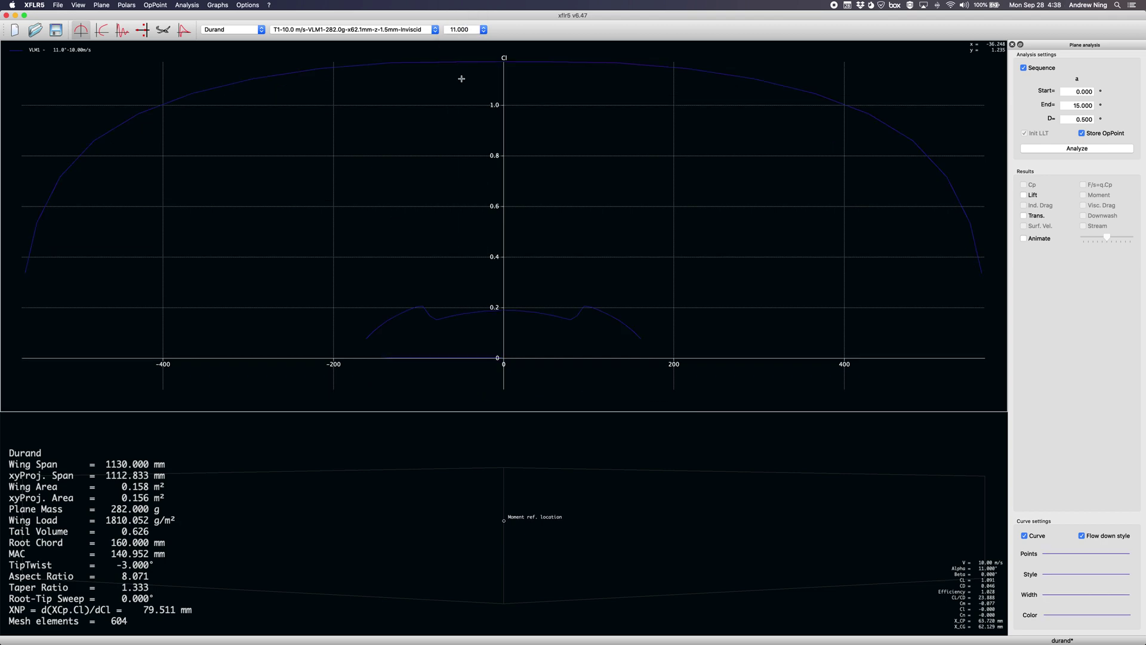
left_click(469, 29)
left_click(469, 73)
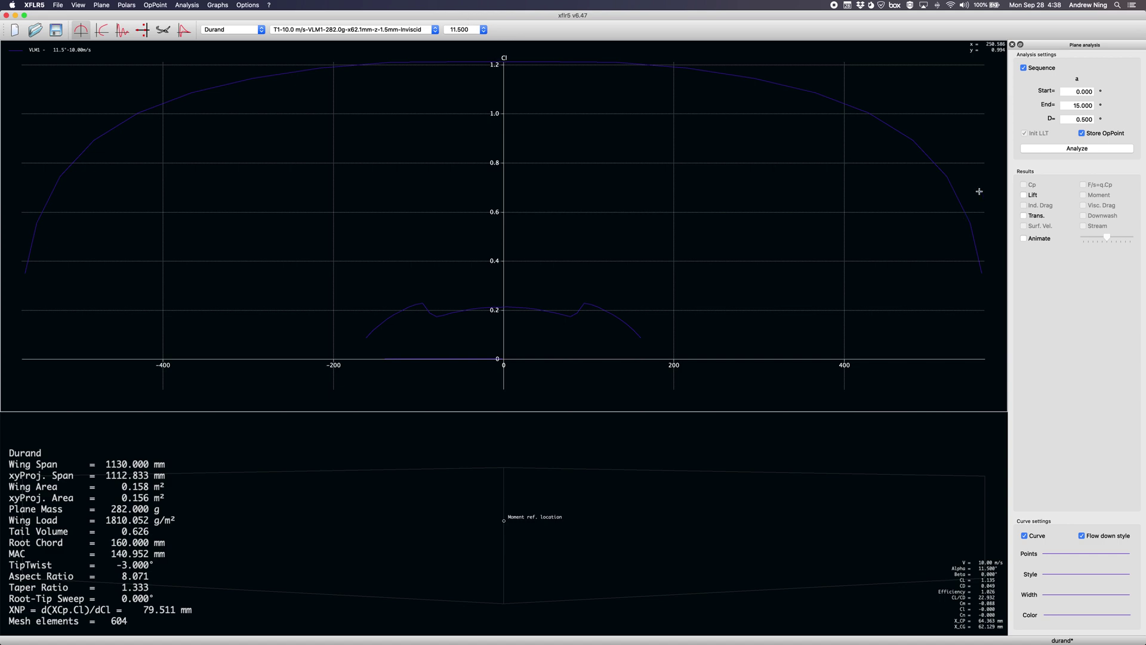
Draw the 11.5° spanwise Cl curve in green
left_click(1086, 614)
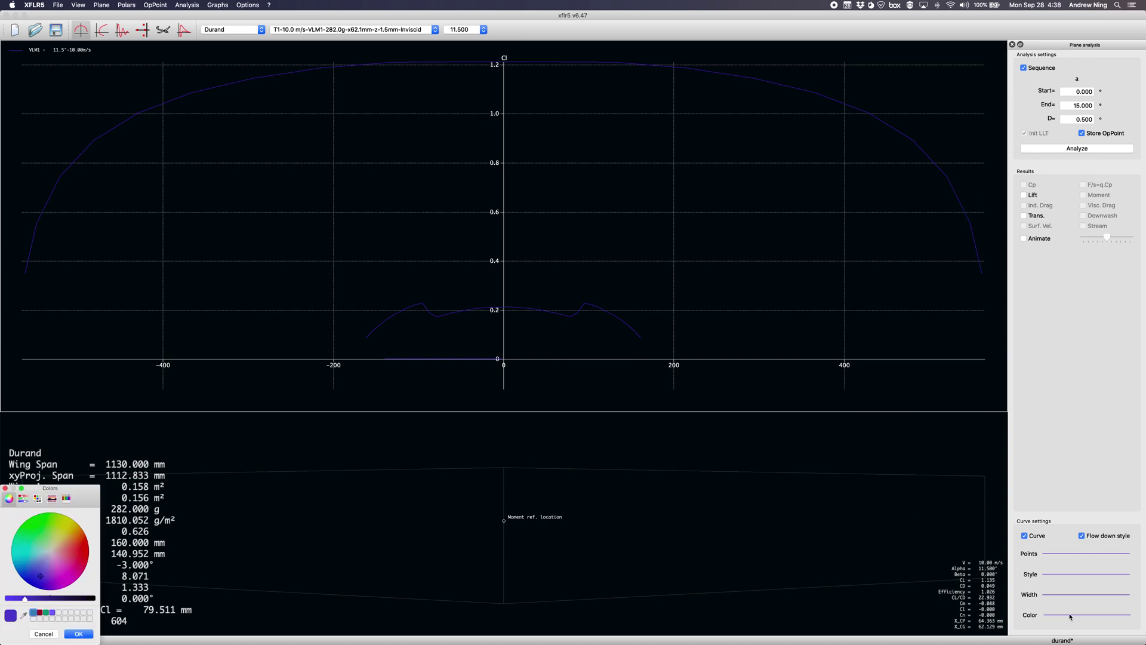
left_click(37, 512)
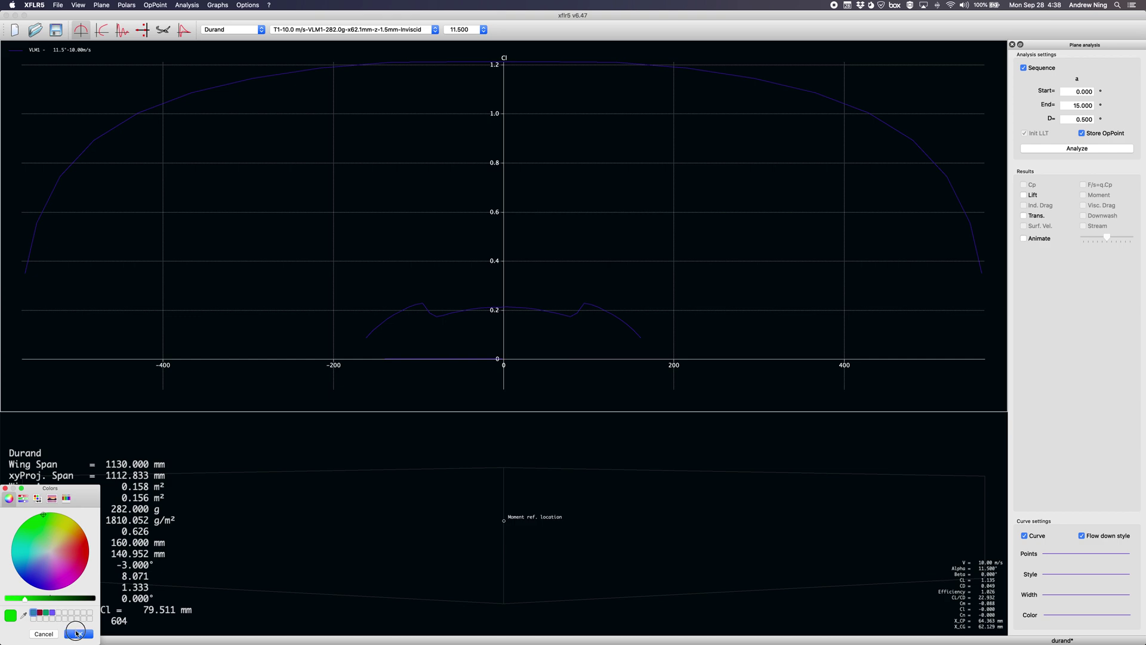
left_click(76, 634)
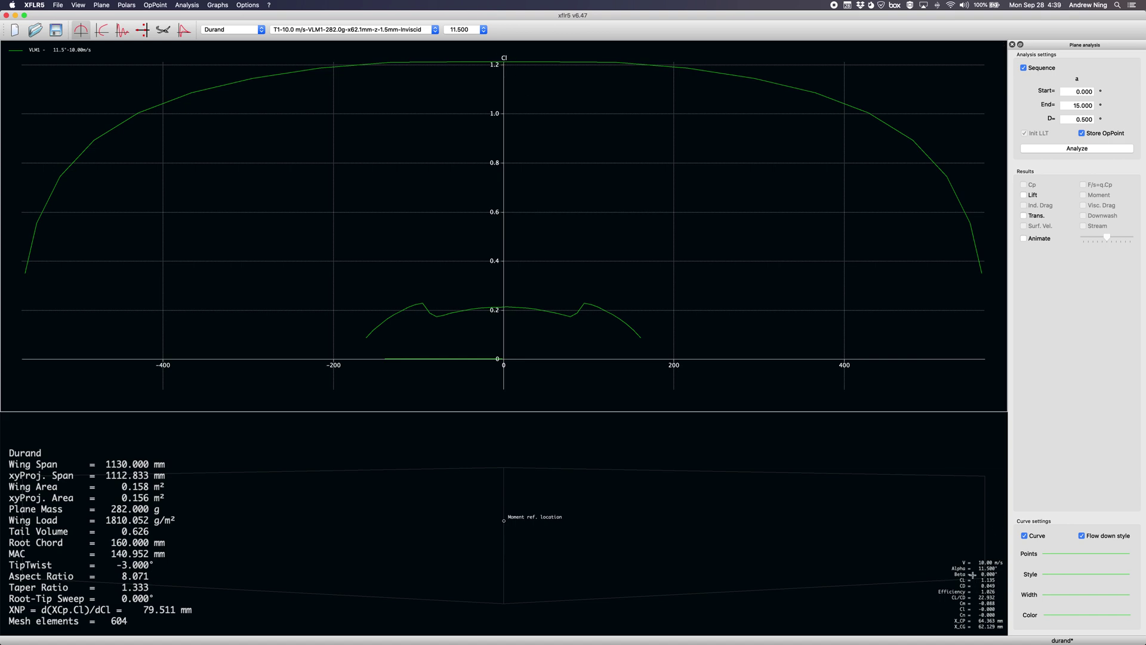
left_click(102, 4)
In the current plane's main wing definition, set the tip section twist to 6°
mouse_move(111, 42)
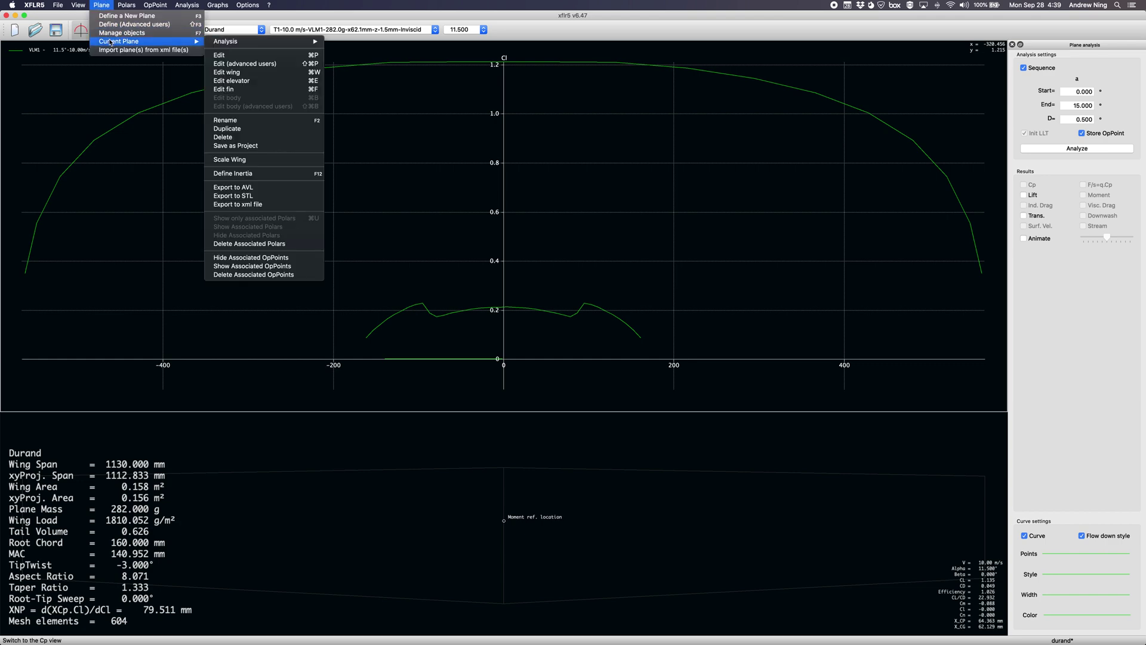
left_click(222, 55)
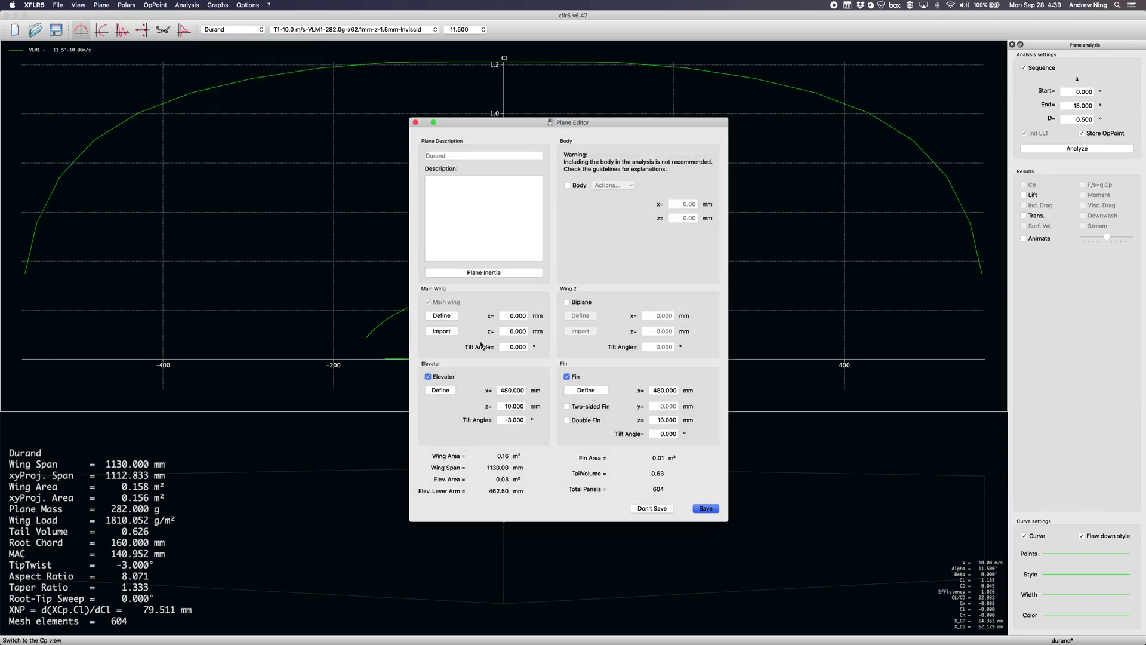
left_click(442, 316)
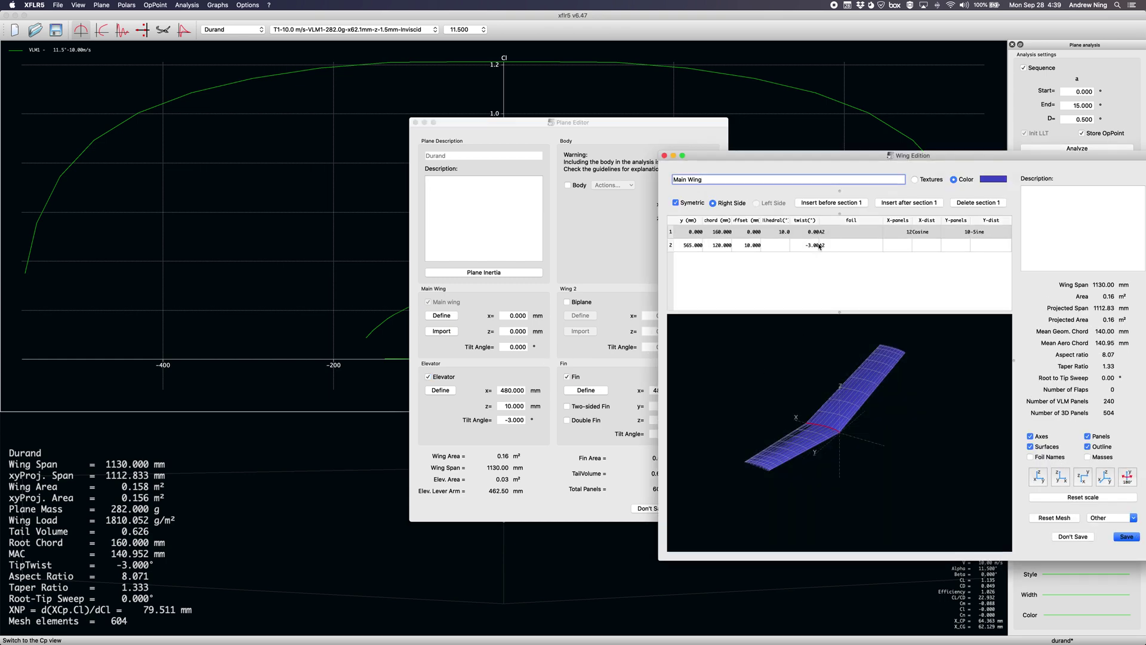
double_click(813, 245)
key("BackSpace")
key("BackSpace")
key("BackSpace")
key("BackSpace")
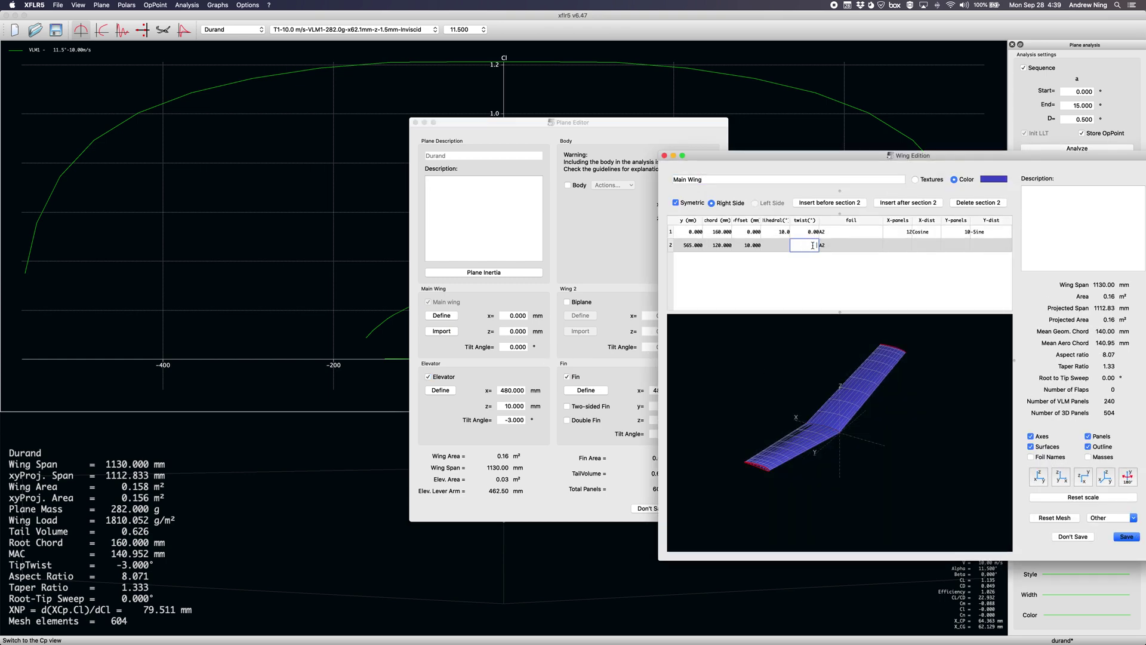
type("6")
double_click(818, 232)
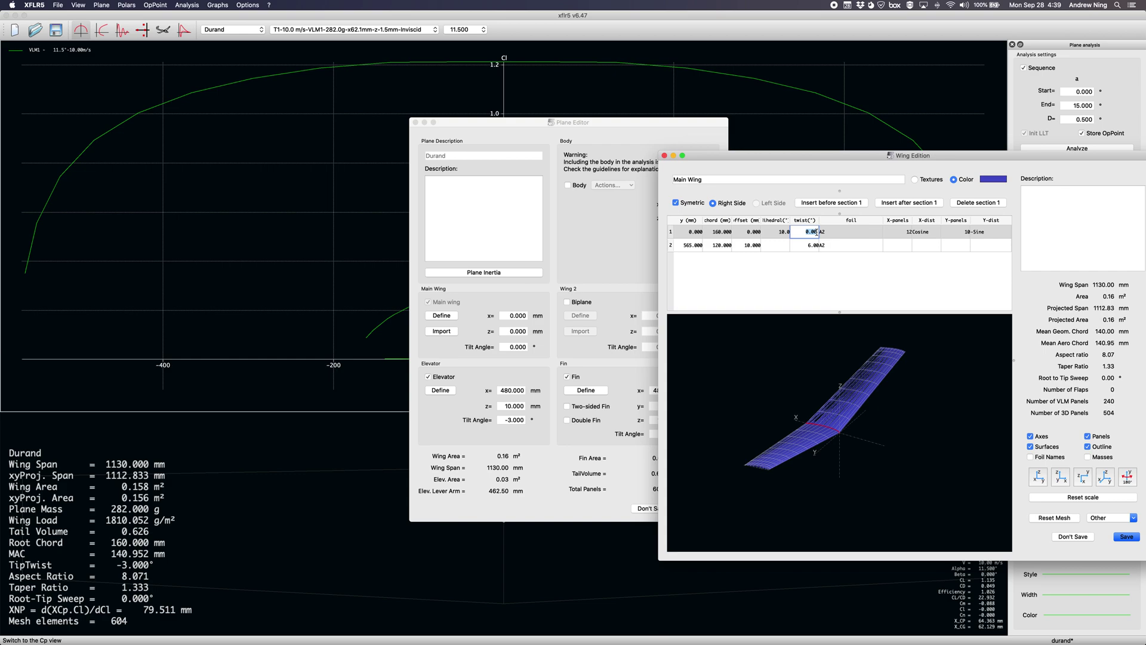
Save the wing and plane, discard the old results, and rerun the analysis
left_click(1127, 539)
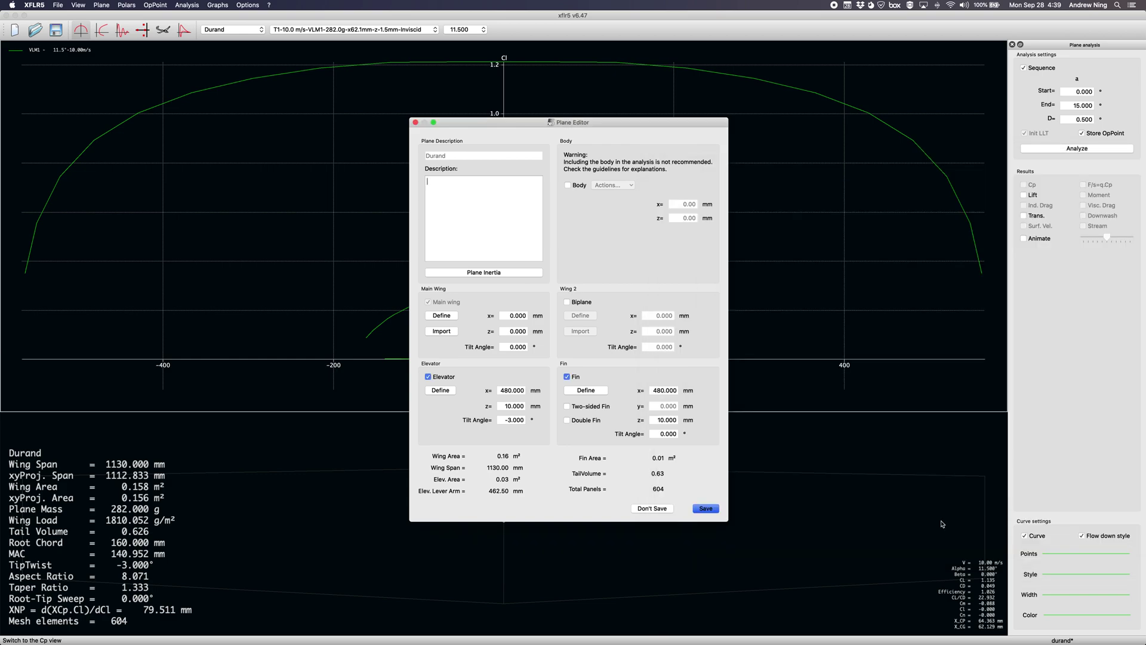
left_click(705, 509)
left_click(513, 334)
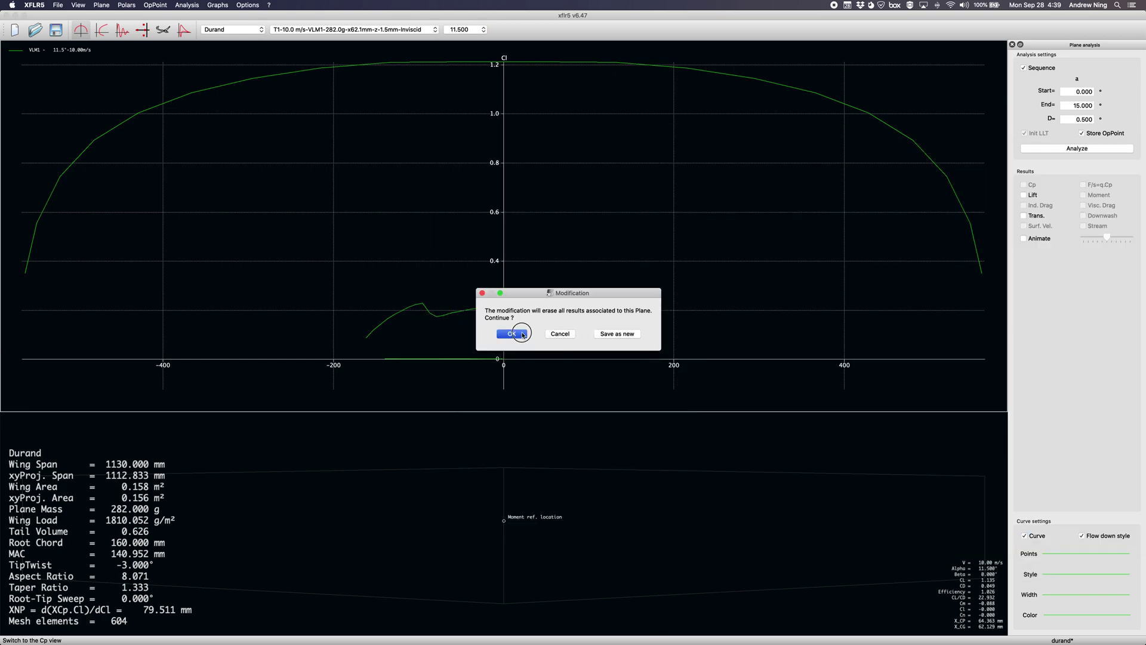
left_click(1083, 149)
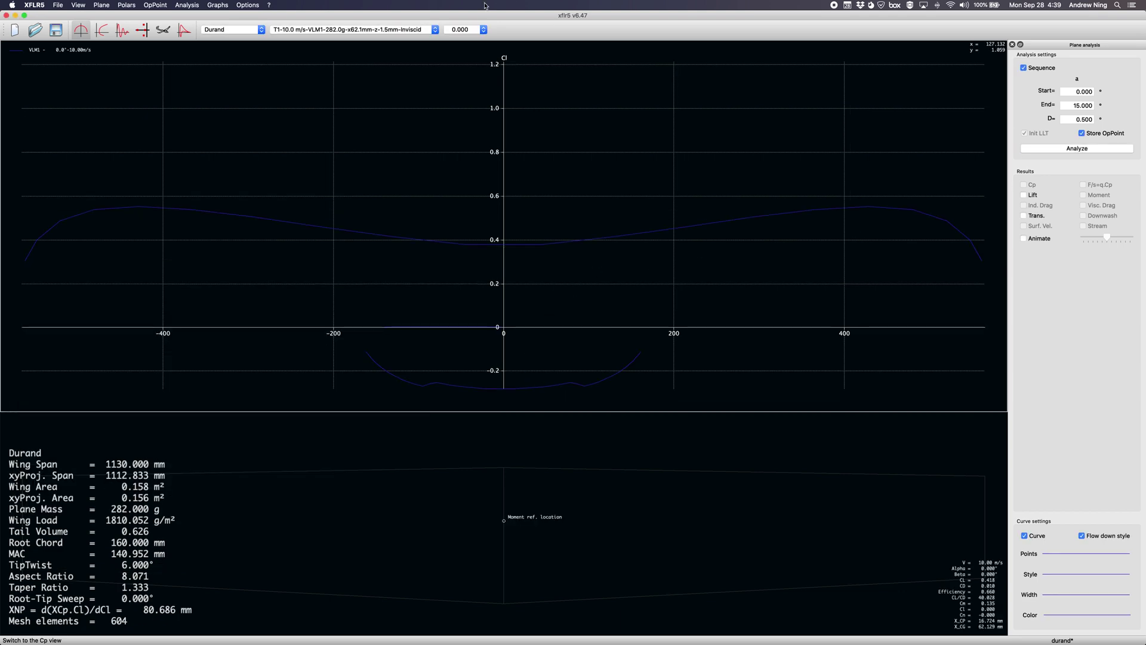
Show the 8° operating point's spanwise Cl, passing through 10°, and draw it in green
left_click(461, 30)
left_click(461, 97)
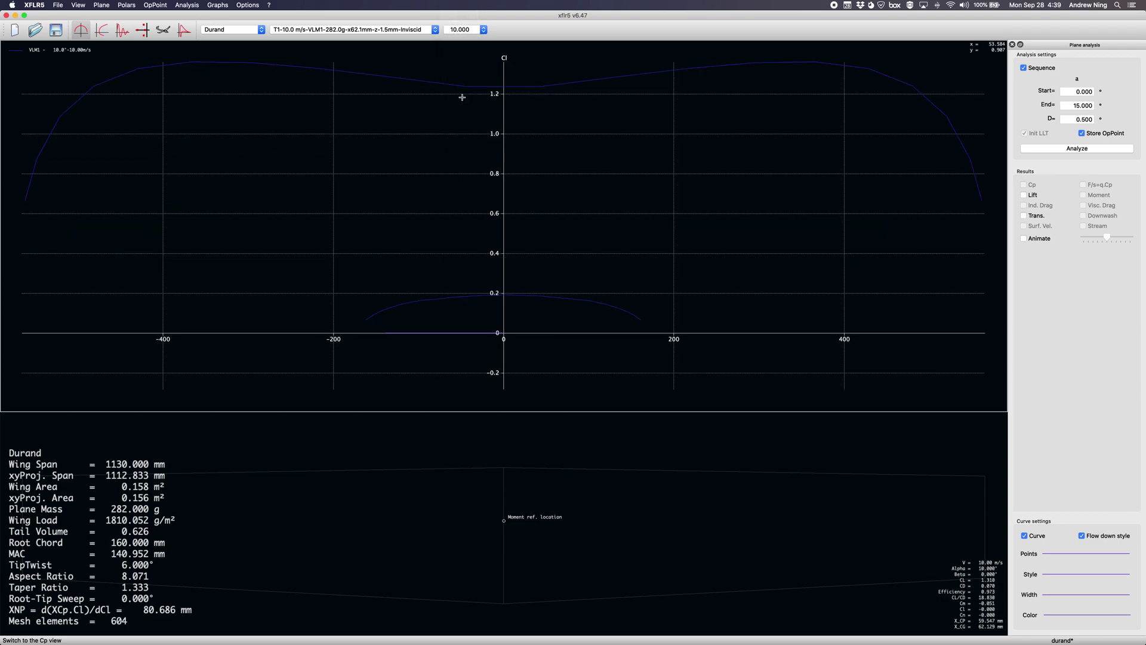
left_click(461, 30)
left_click(458, 129)
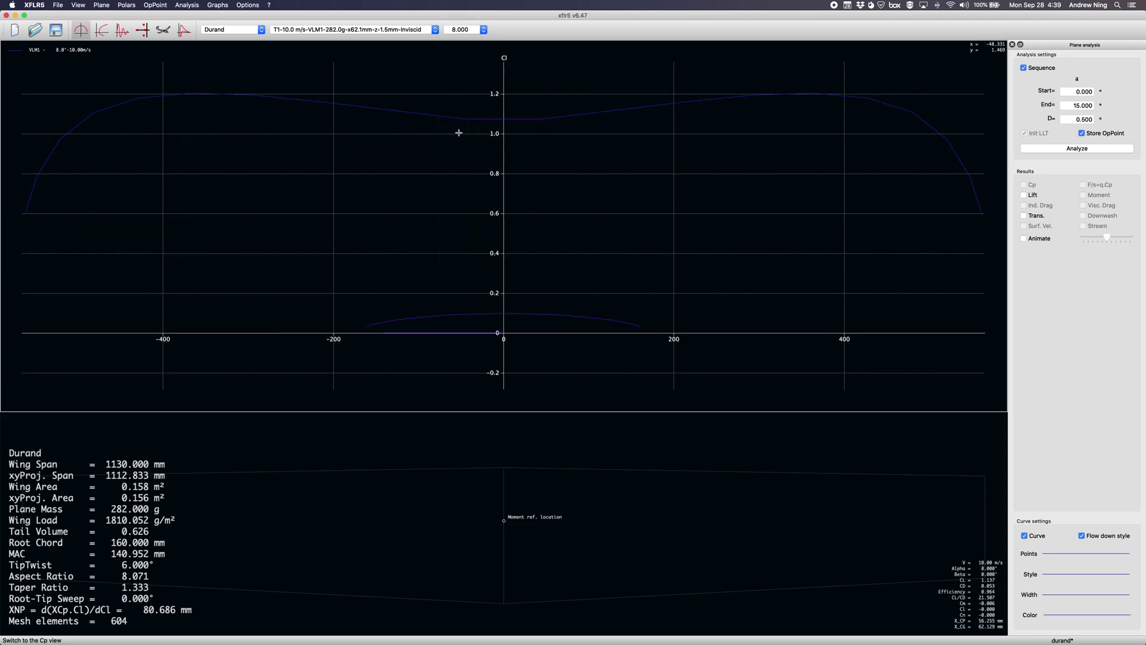
left_click(1085, 614)
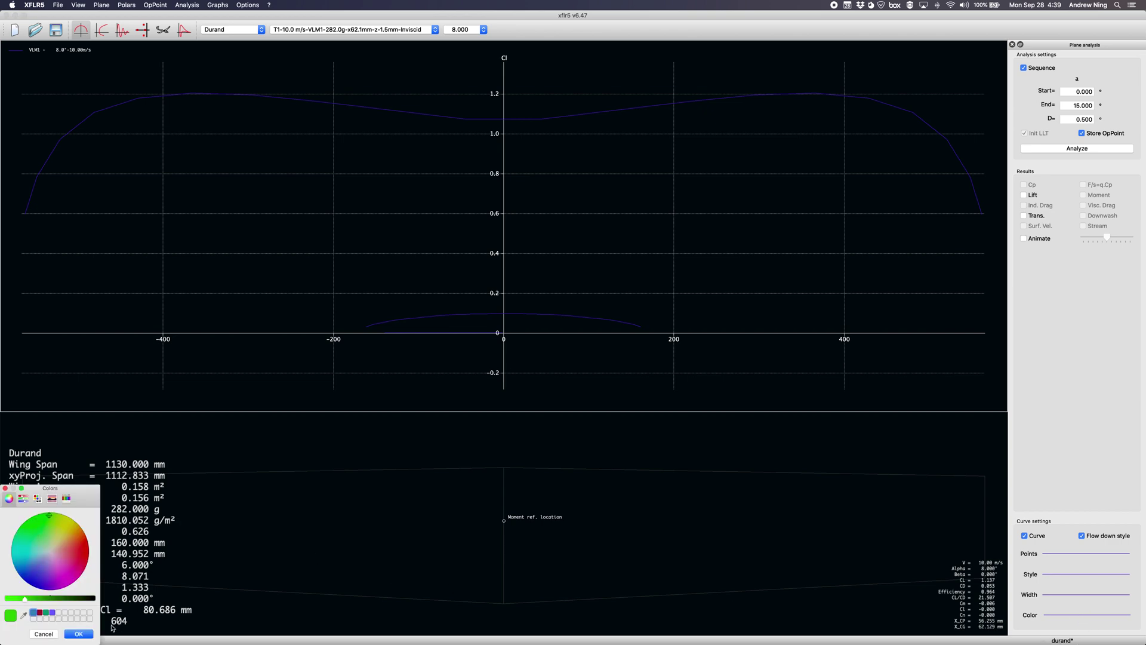
left_click(84, 635)
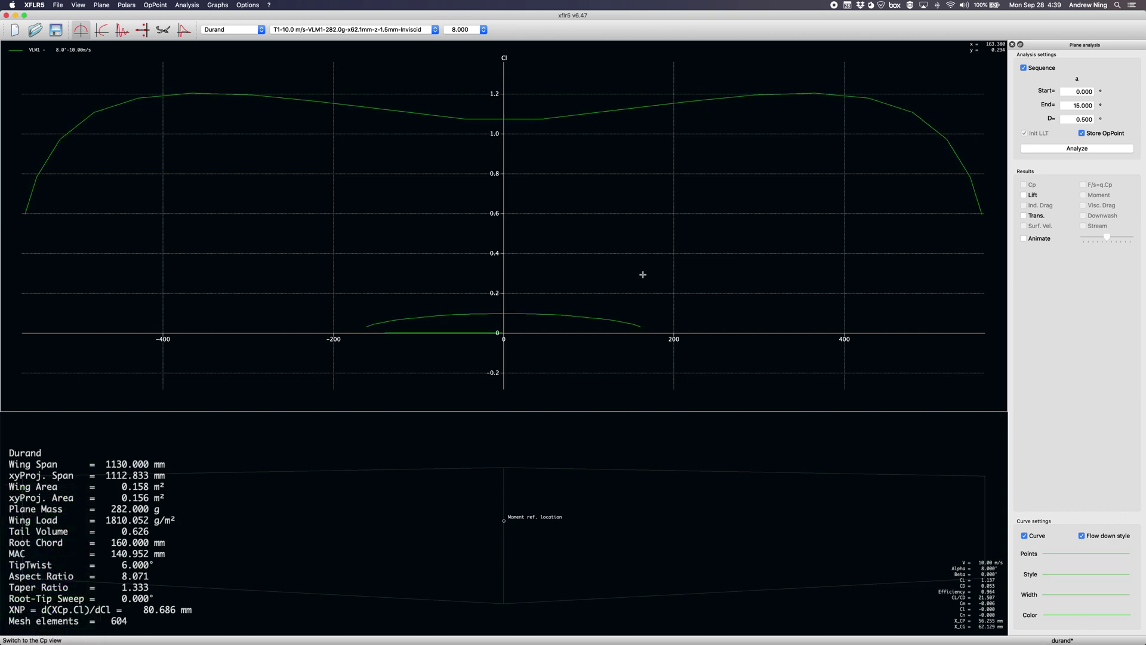